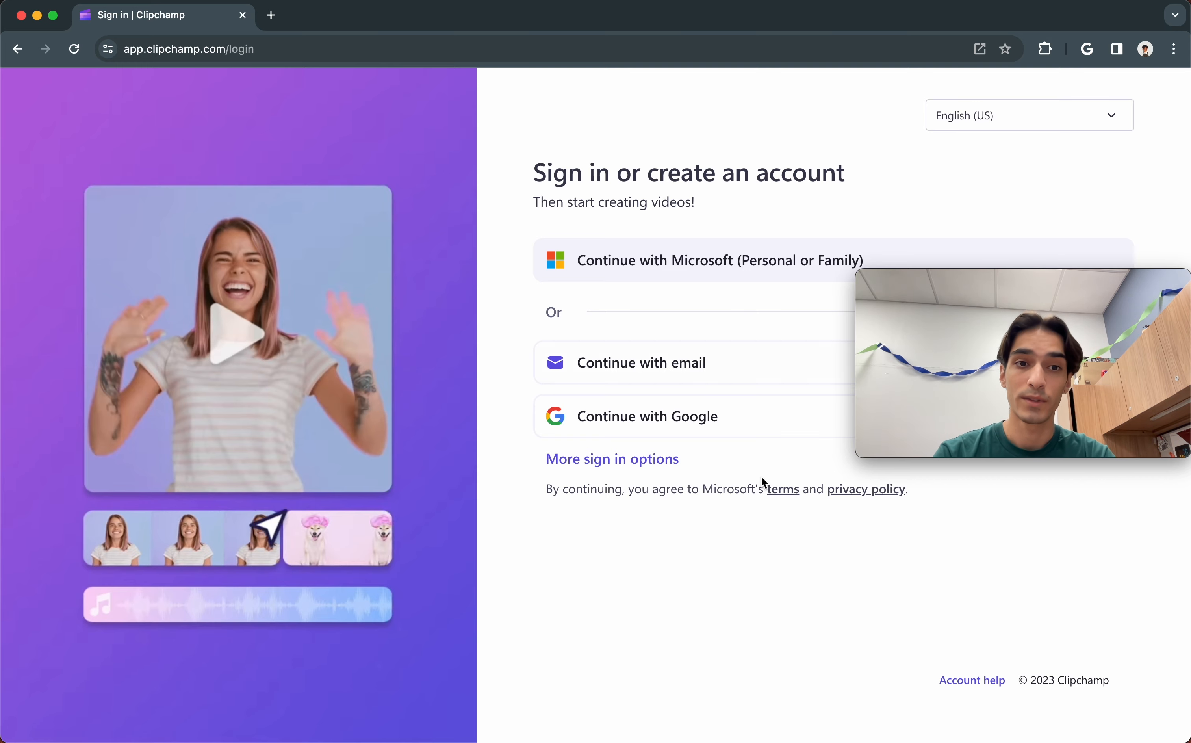
# Step: Sign in to Clipchamp with the school Google account and start a new video from scratch
pyautogui.click(621, 419)
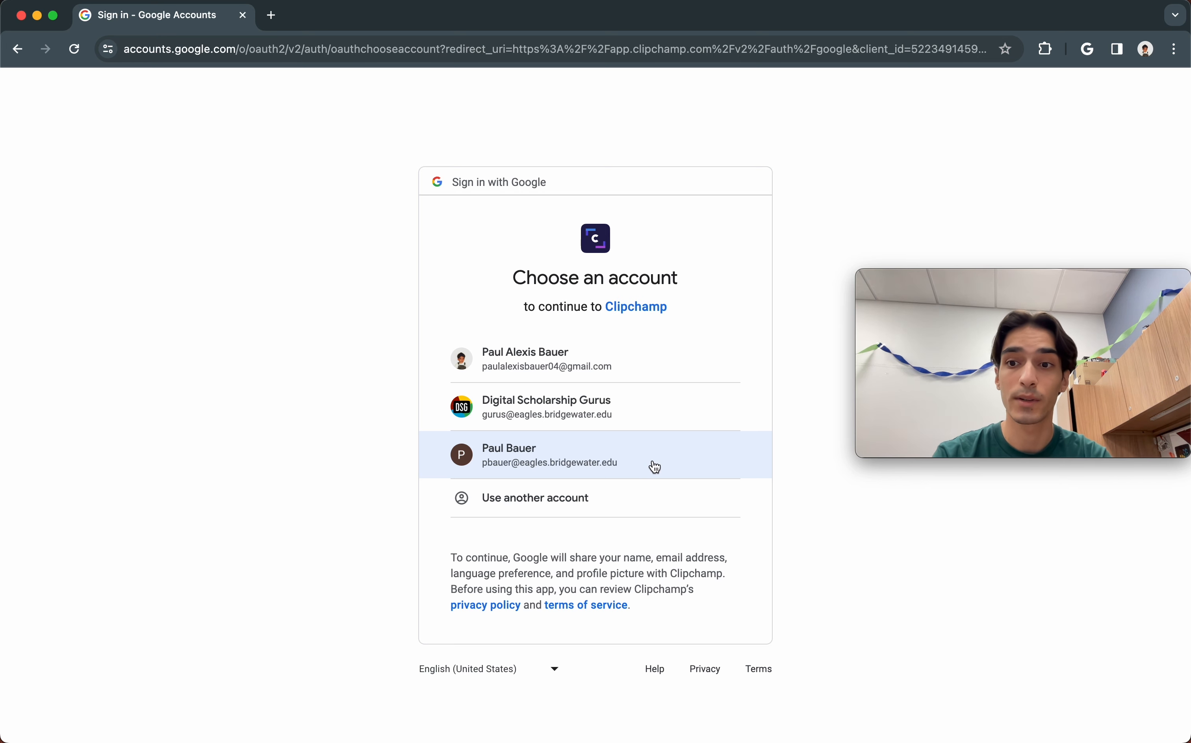
pyautogui.click(655, 466)
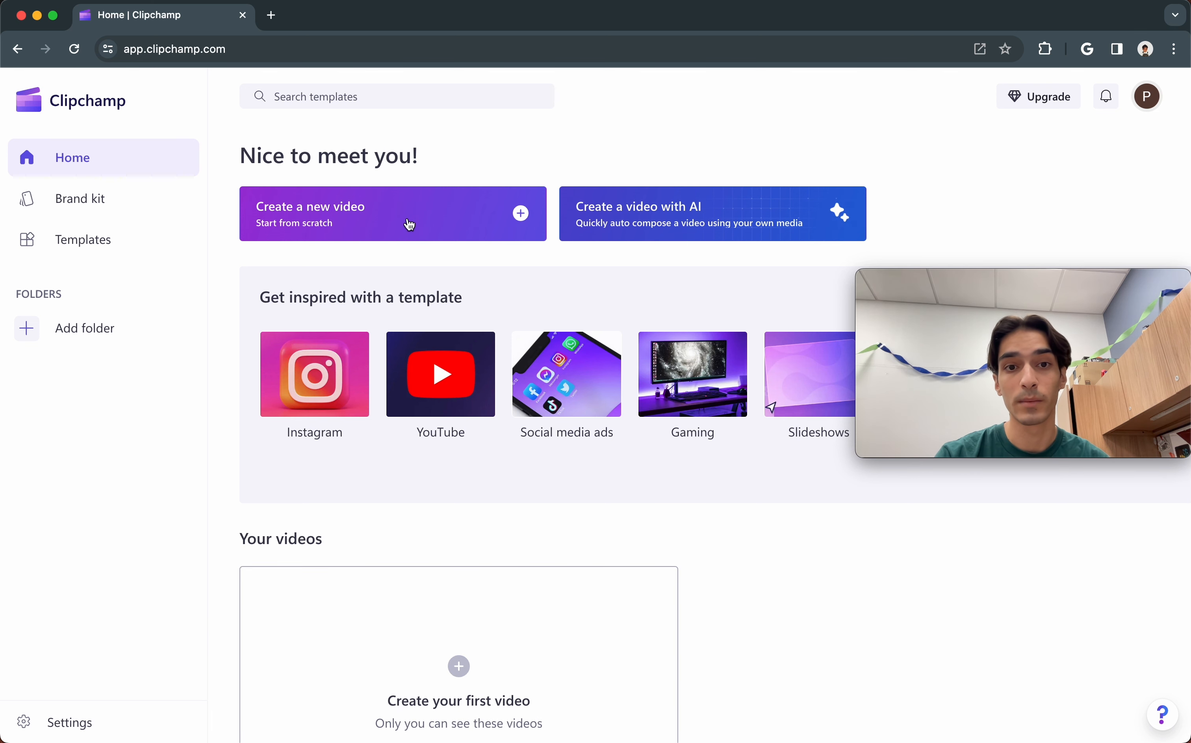
pyautogui.click(428, 218)
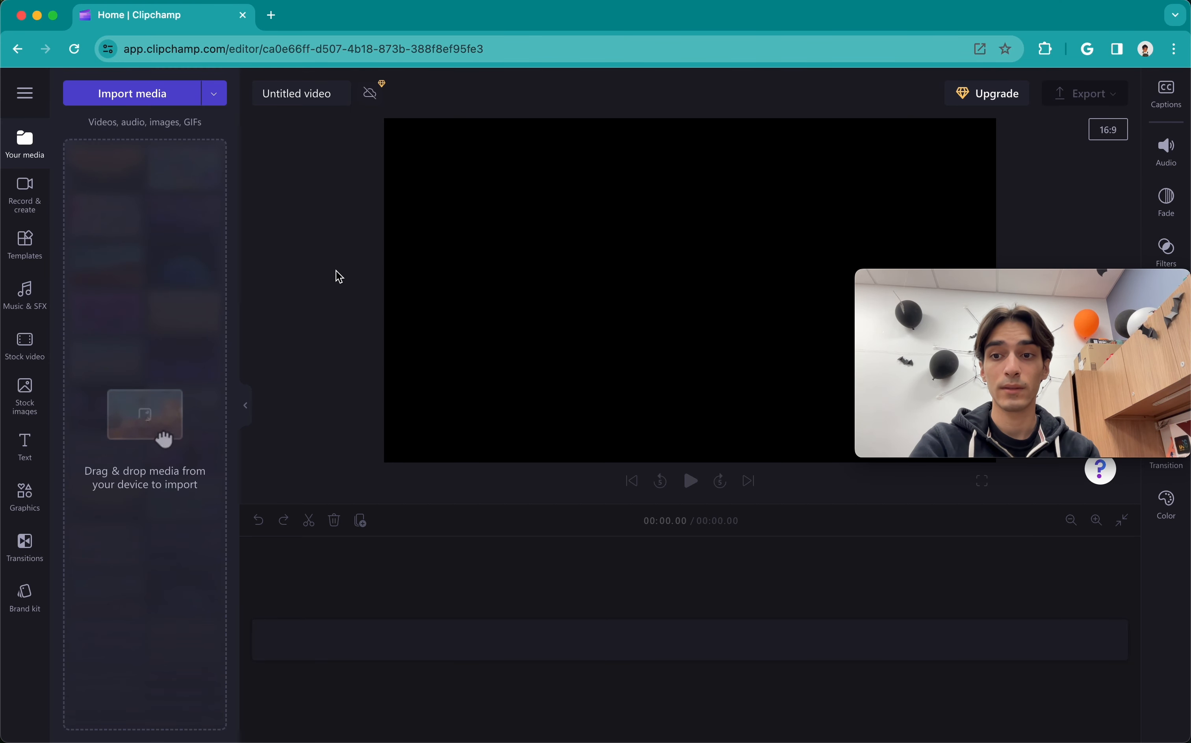
# Step: Name the untitled project "FILA-150 Video"
pyautogui.click(290, 97)
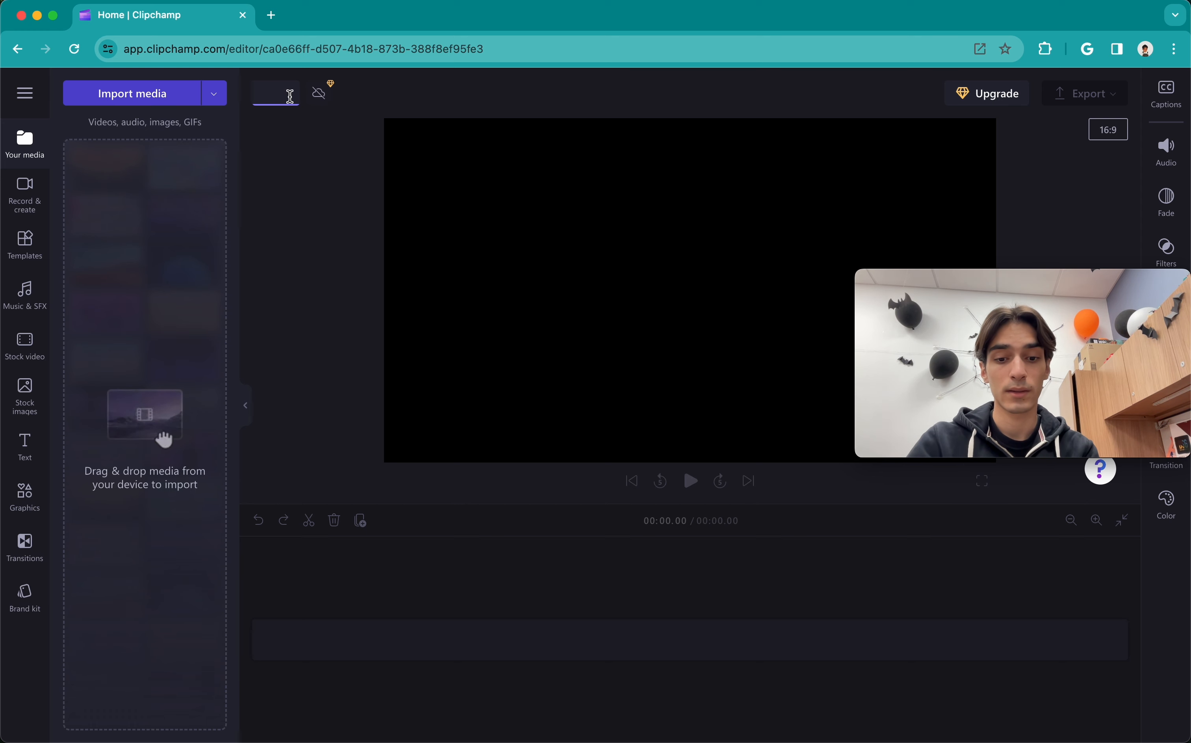
pyautogui.write('FILA-150')
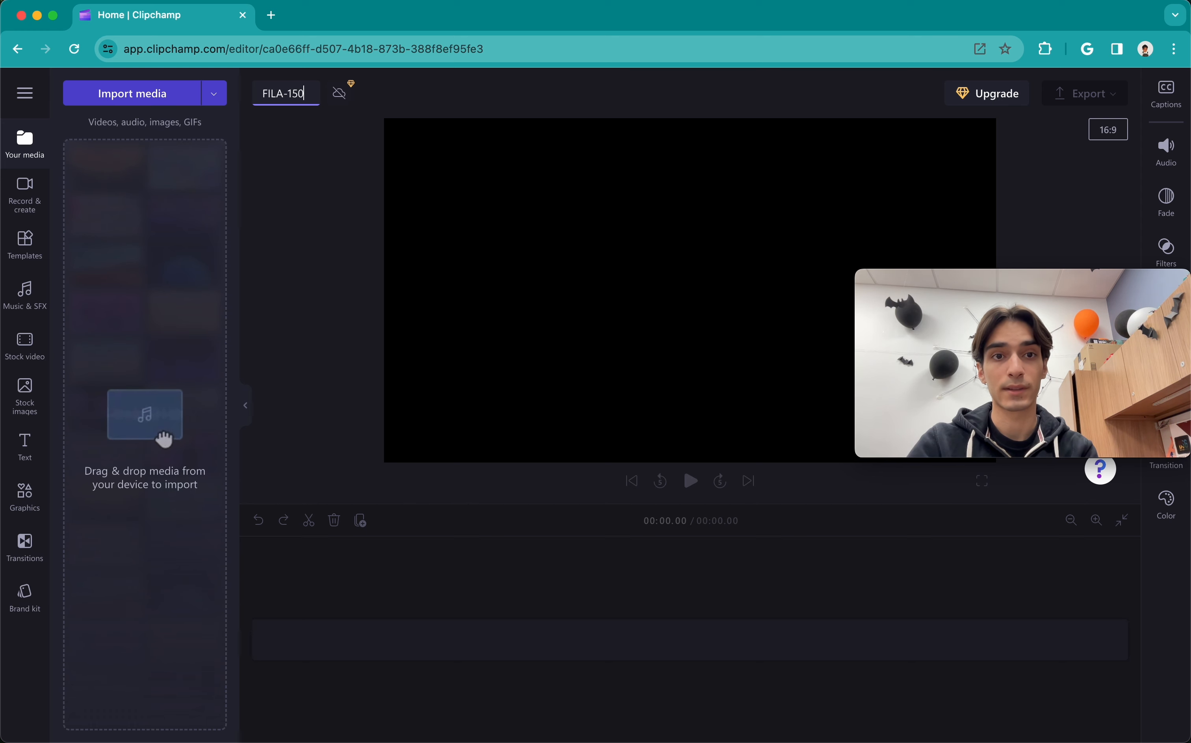
pyautogui.write(' Video')
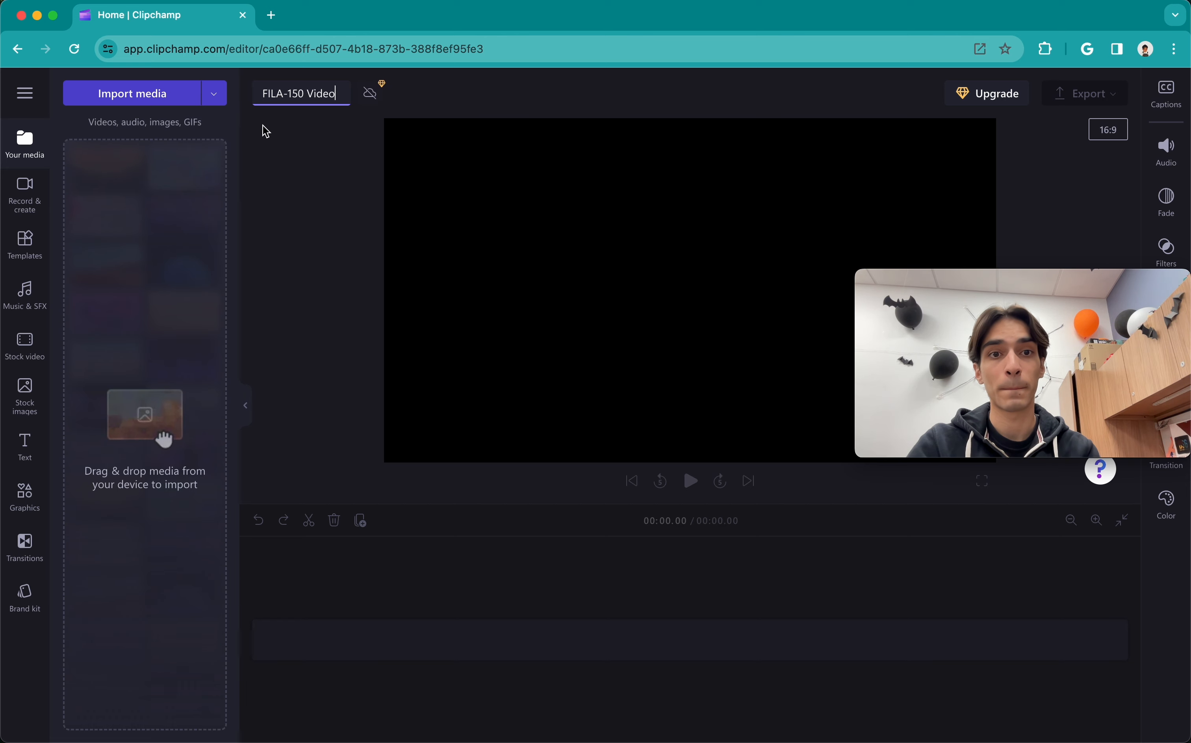
pyautogui.press('Return')
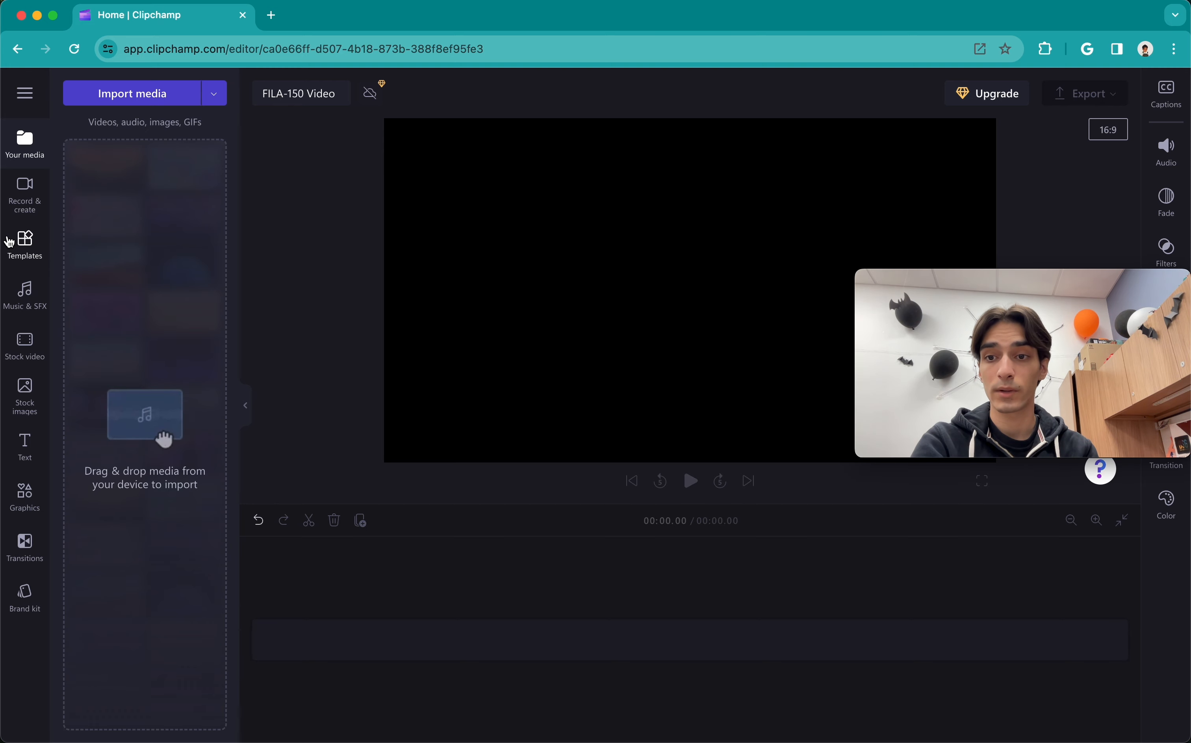
# Step: Add the "Geometric YouTube gaming outro" template from the YouTube templates to the timeline
pyautogui.click(10, 241)
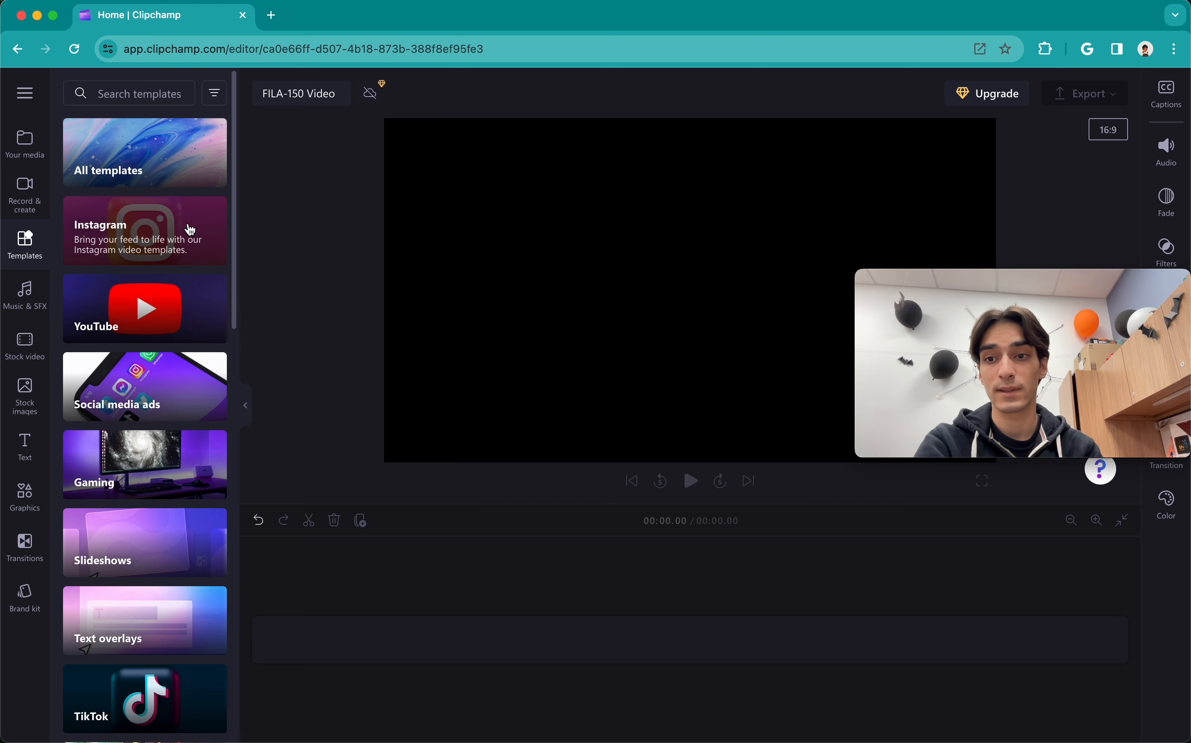
pyautogui.click(185, 292)
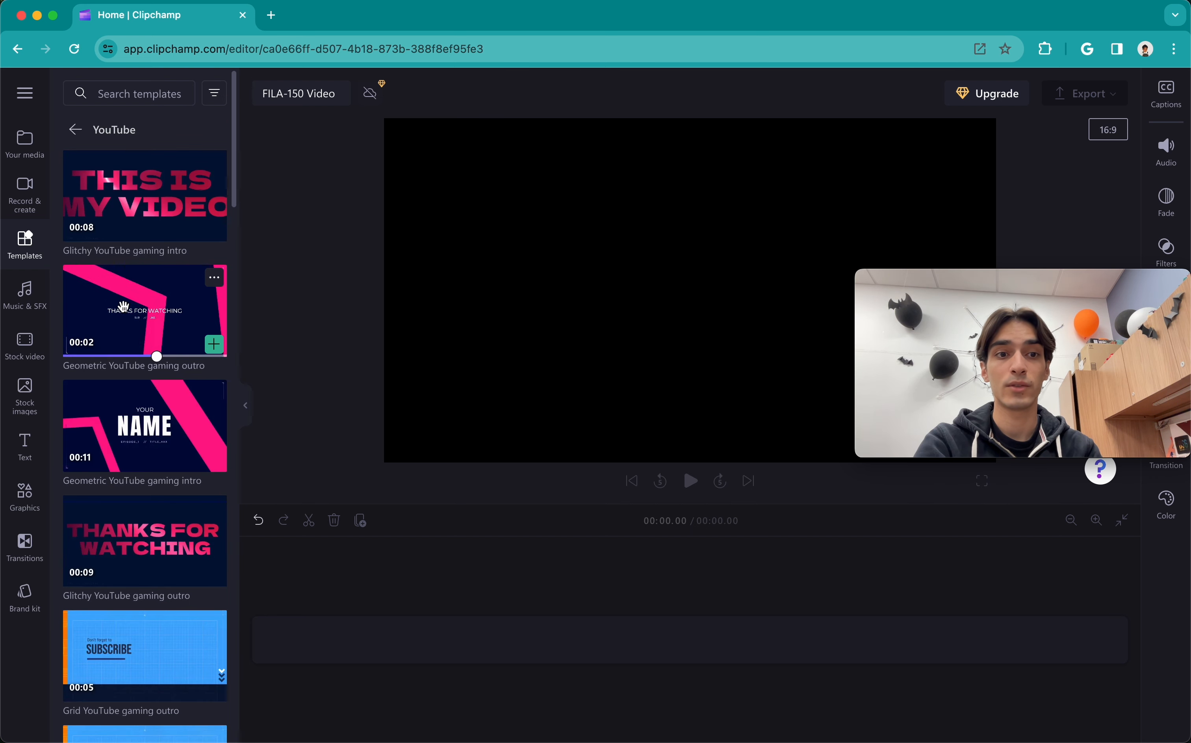
pyautogui.click(215, 345)
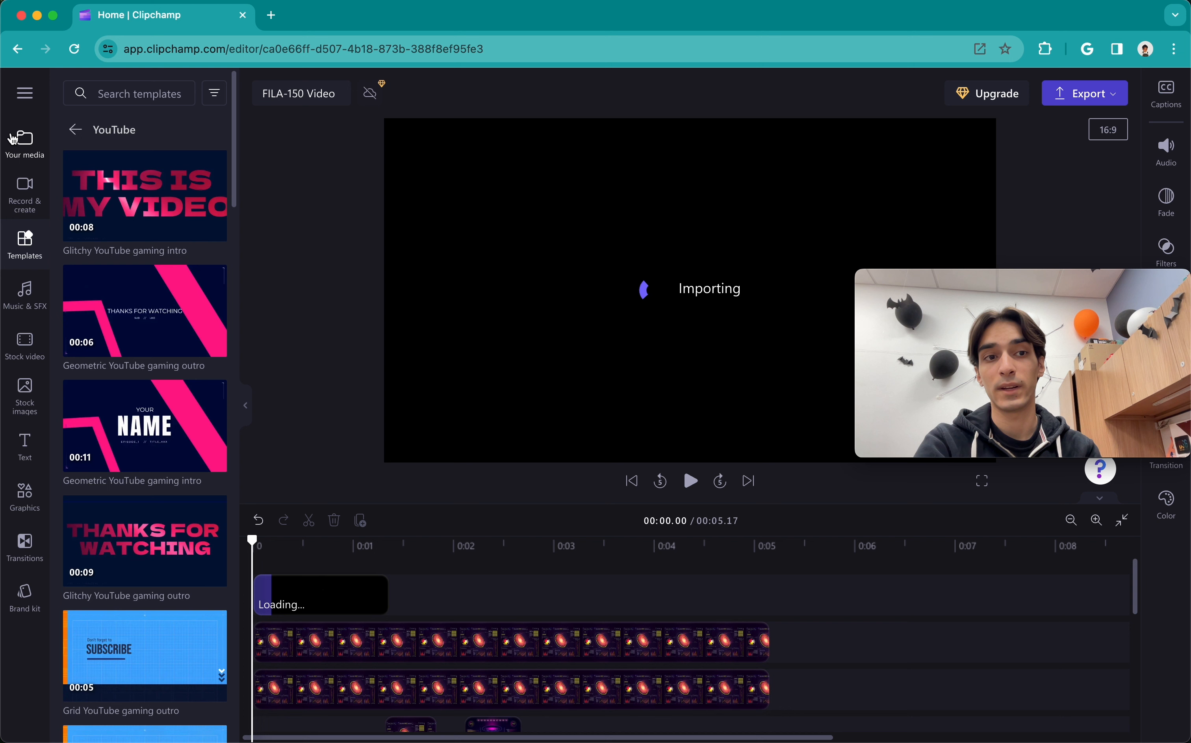
# Step: Import the robot image "Screenshot 2023-09-17 at 4.58.25 PM" from Documents and view the other available import sources
pyautogui.click(13, 139)
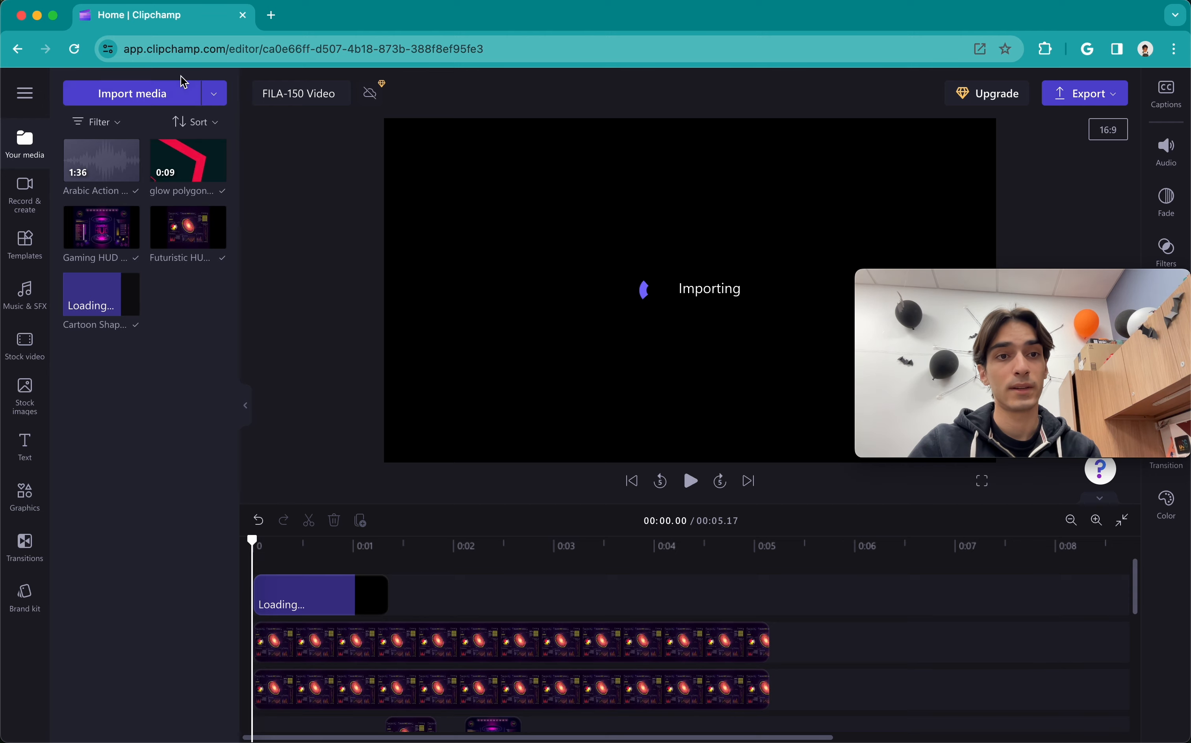
pyautogui.click(169, 101)
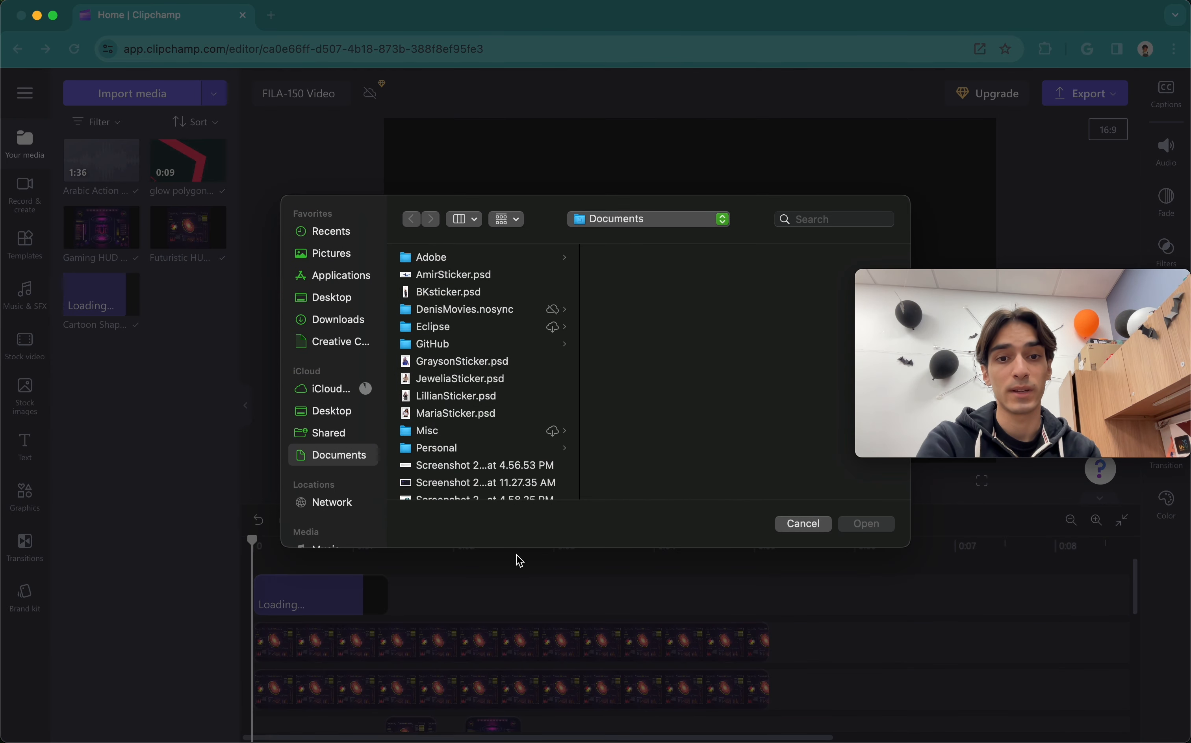
pyautogui.scroll(-3, 496, 444)
pyautogui.click(477, 449)
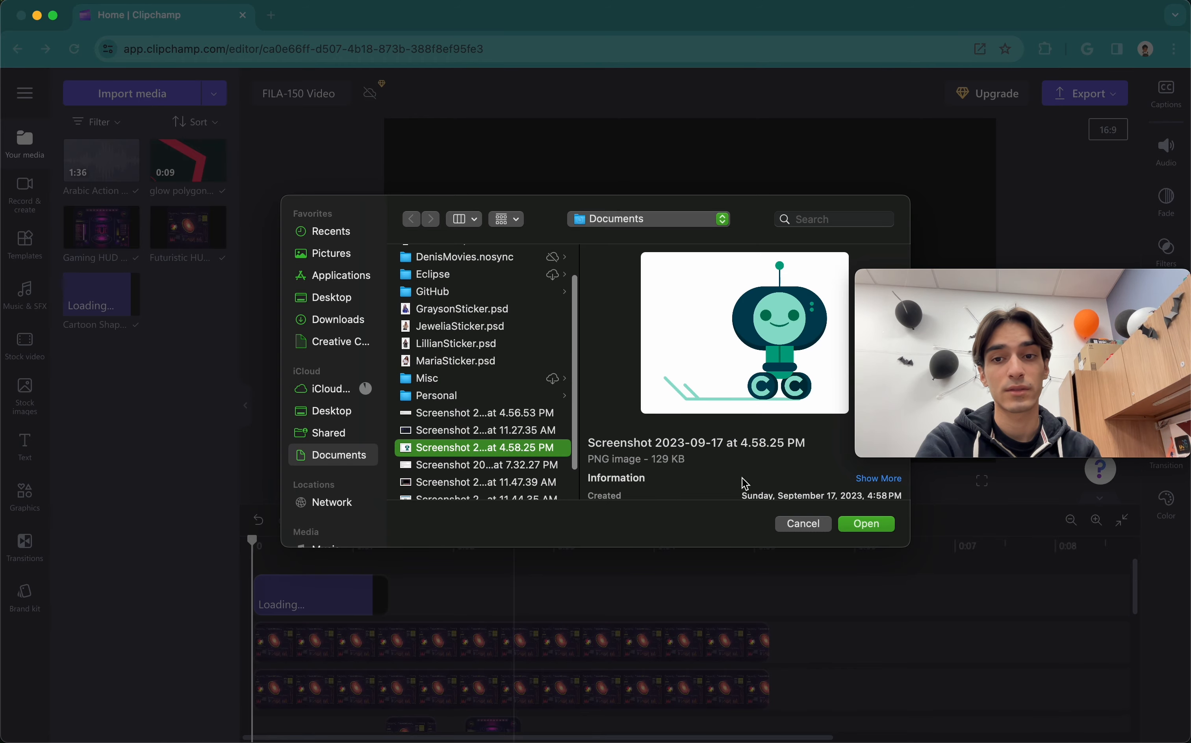
pyautogui.click(867, 524)
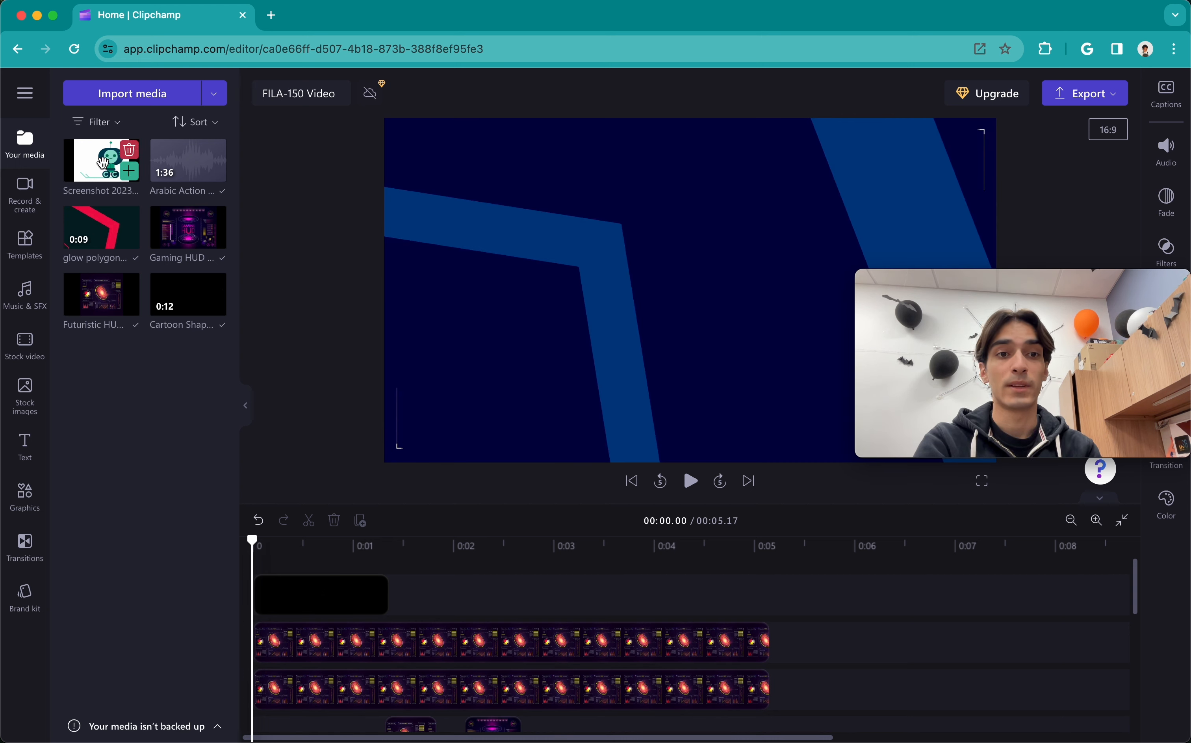
pyautogui.click(213, 98)
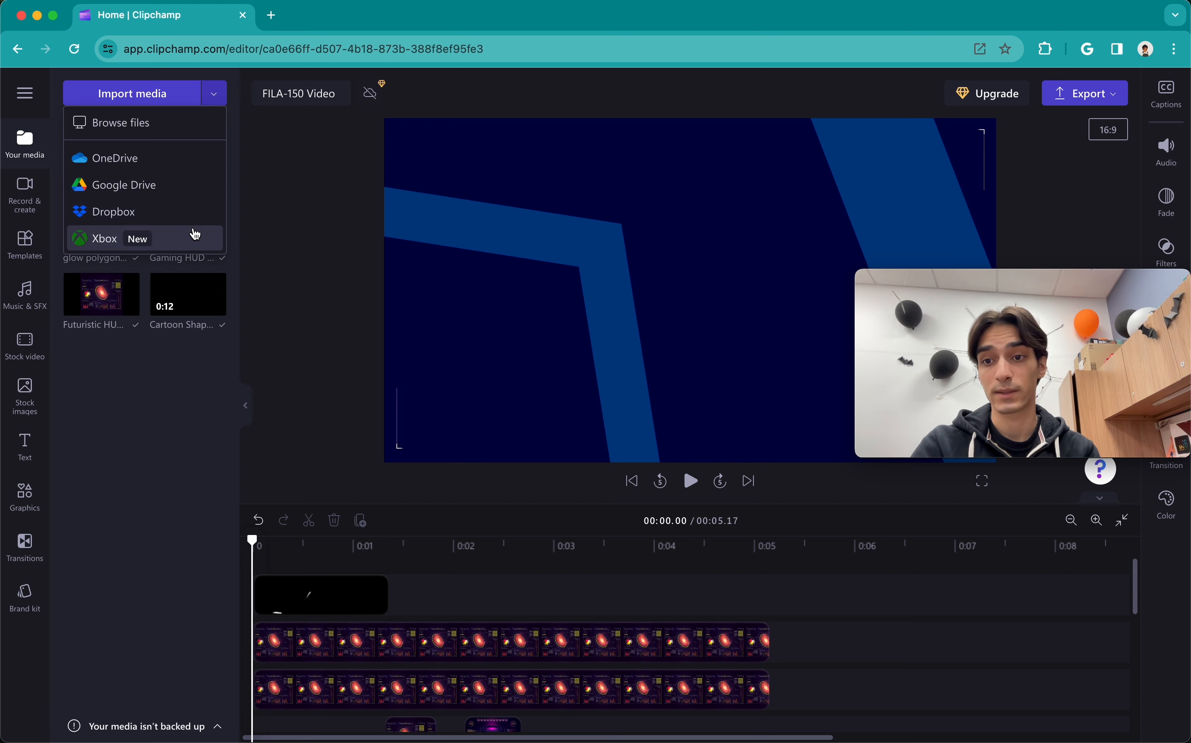
pyautogui.click(175, 391)
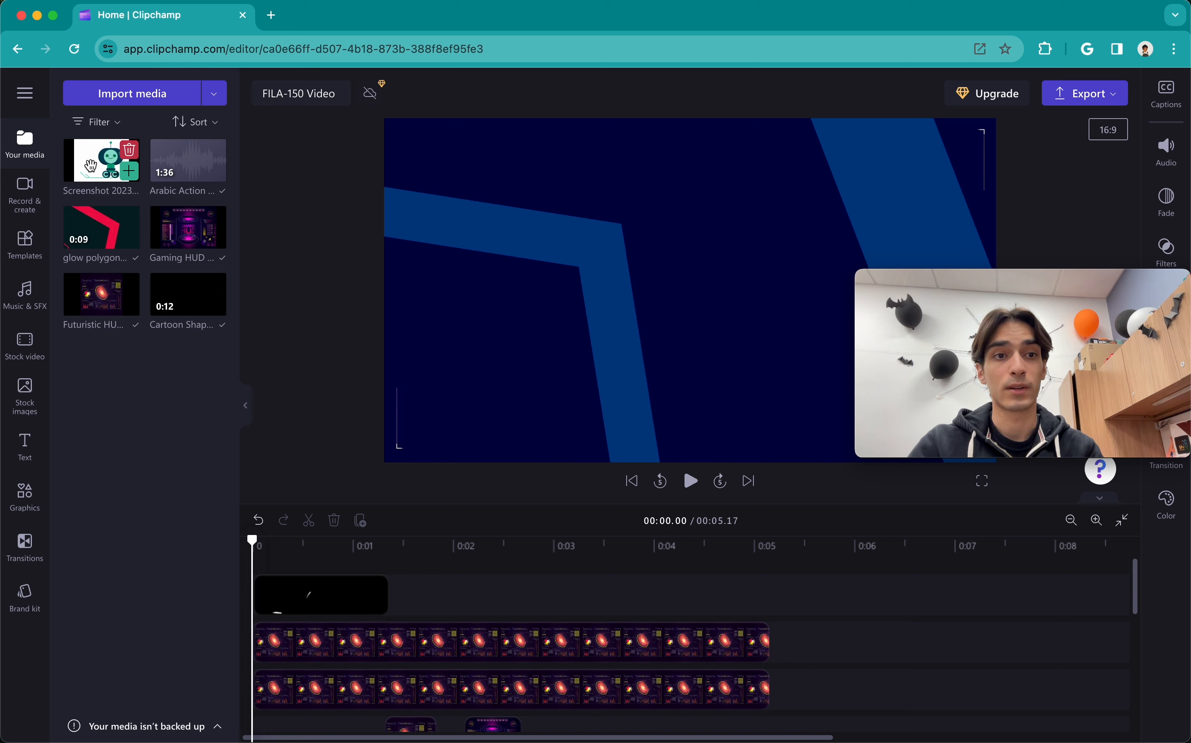
# Step: Place the robot image after the black clip on the top track and trim its end to 5.17 s, level with the tracks below
pyautogui.moveTo(89, 164); pyautogui.dragTo(403, 603)
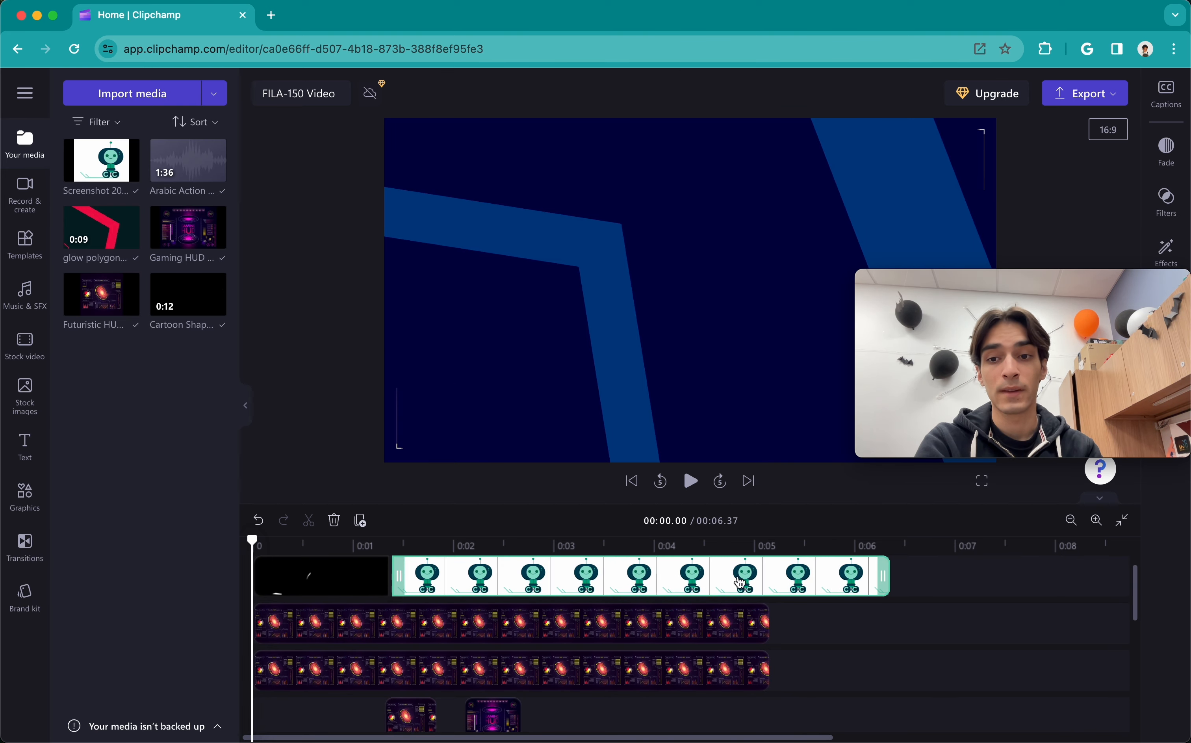
pyautogui.moveTo(883, 576); pyautogui.dragTo(793, 600)
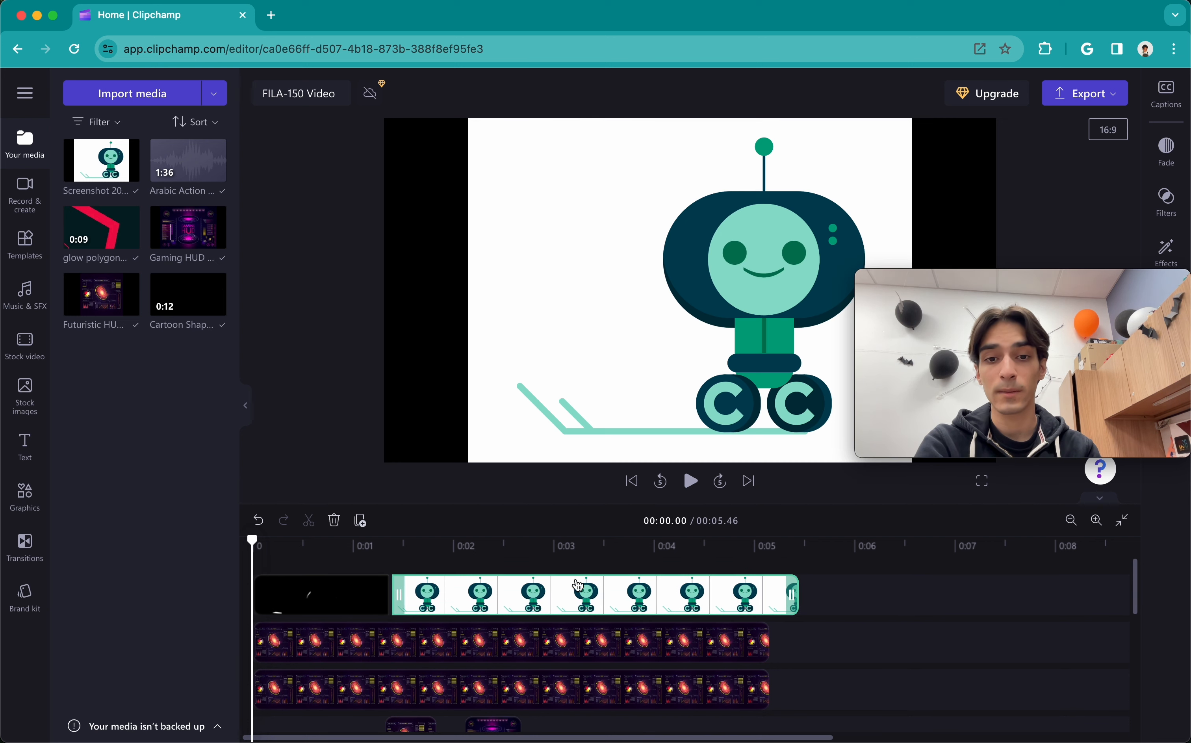
pyautogui.click(493, 565)
pyautogui.moveTo(399, 588)
pyautogui.mouseDown()
pyautogui.moveTo(526, 594)
pyautogui.moveTo(393, 595)
pyautogui.mouseUp()
pyautogui.click(859, 608)
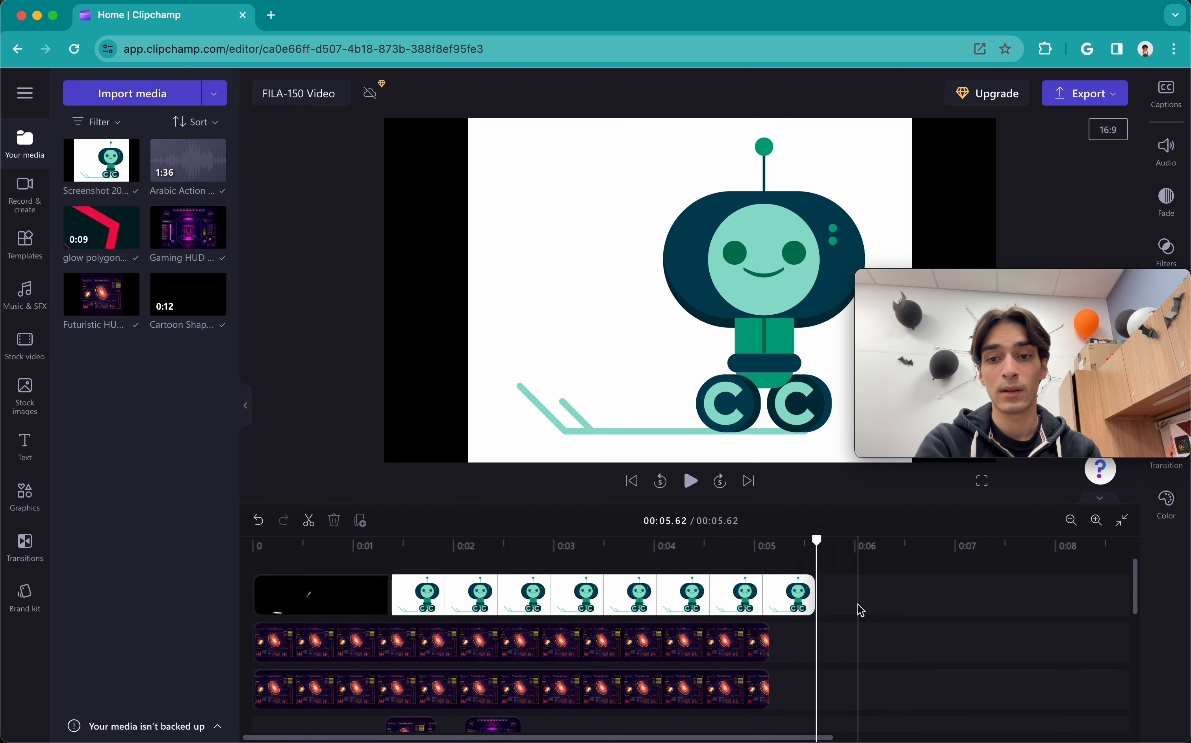
pyautogui.moveTo(808, 596); pyautogui.dragTo(766, 596)
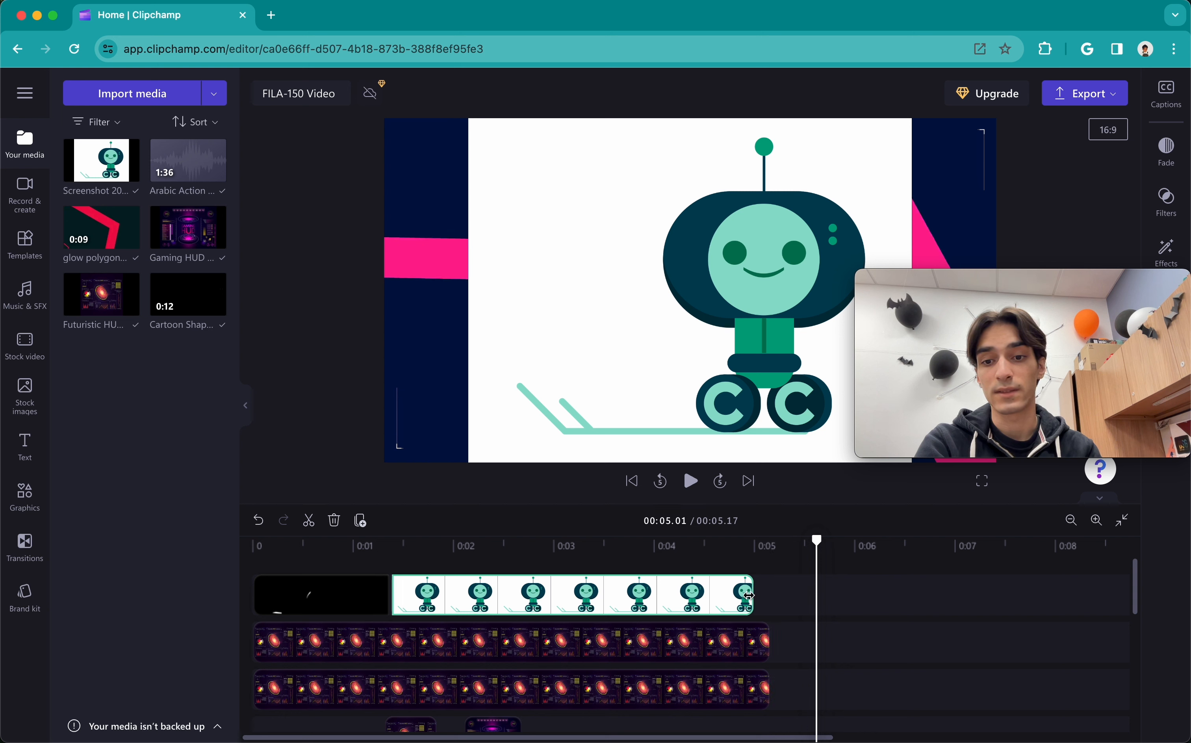
pyautogui.click(808, 592)
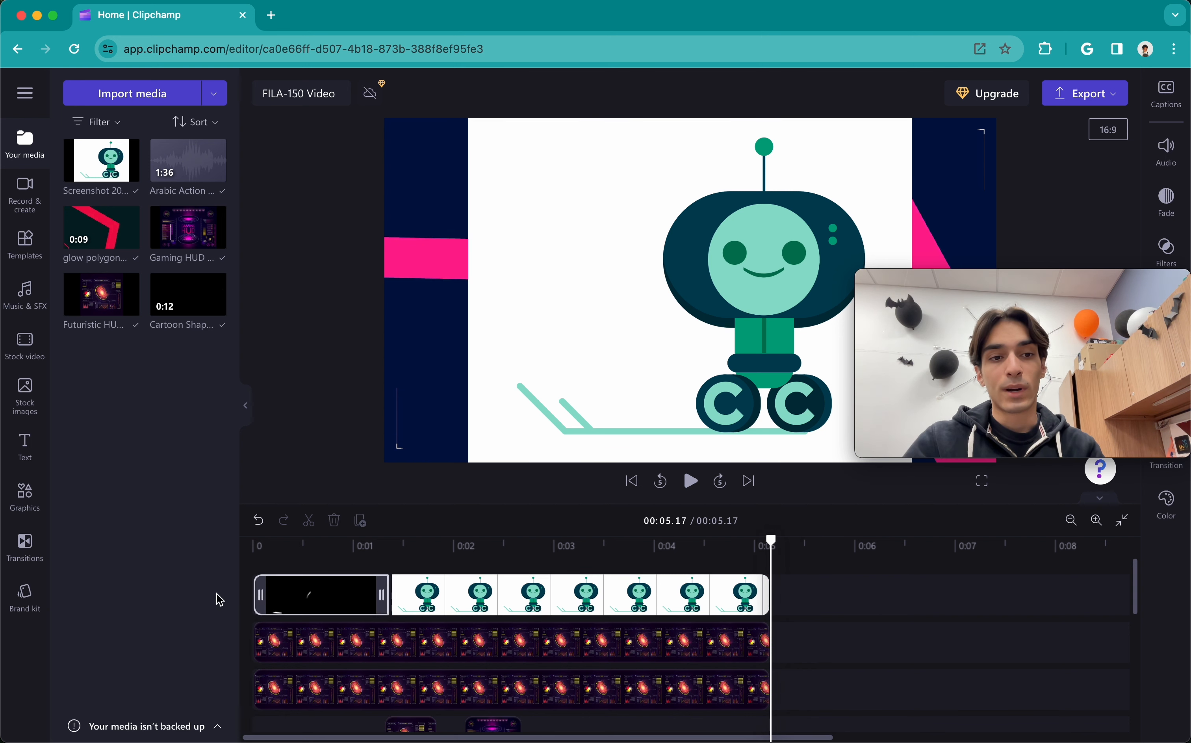
# Step: Add the white diagonal arrow annotation from the graphics library right after the robot image on the top track
pyautogui.click(18, 488)
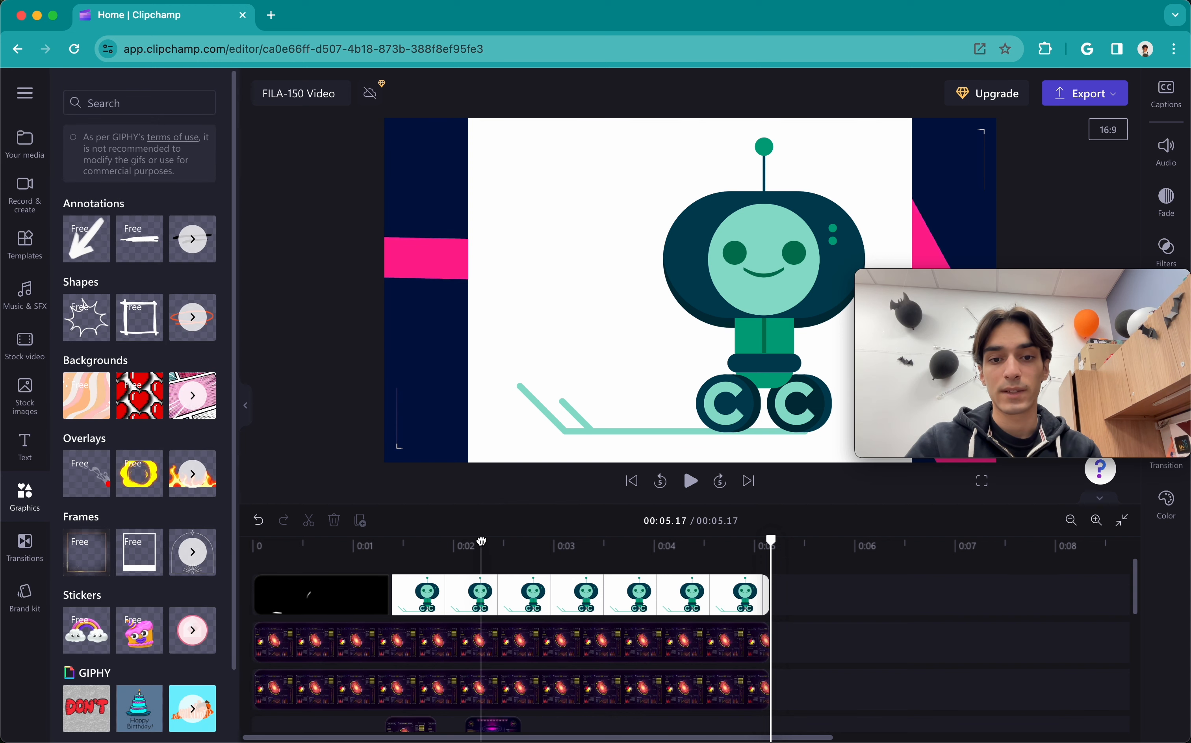
pyautogui.click(1070, 521)
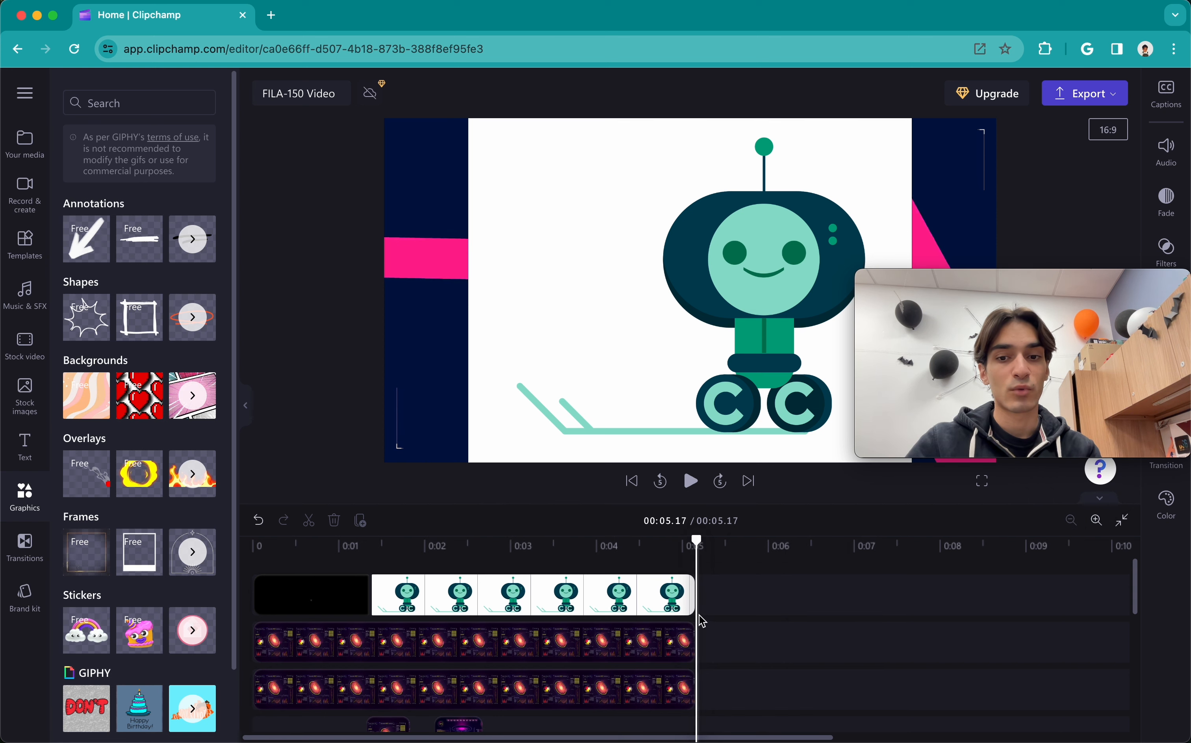
pyautogui.moveTo(86, 239)
pyautogui.mouseDown()
pyautogui.moveTo(558, 453)
pyautogui.moveTo(713, 605)
pyautogui.mouseUp()
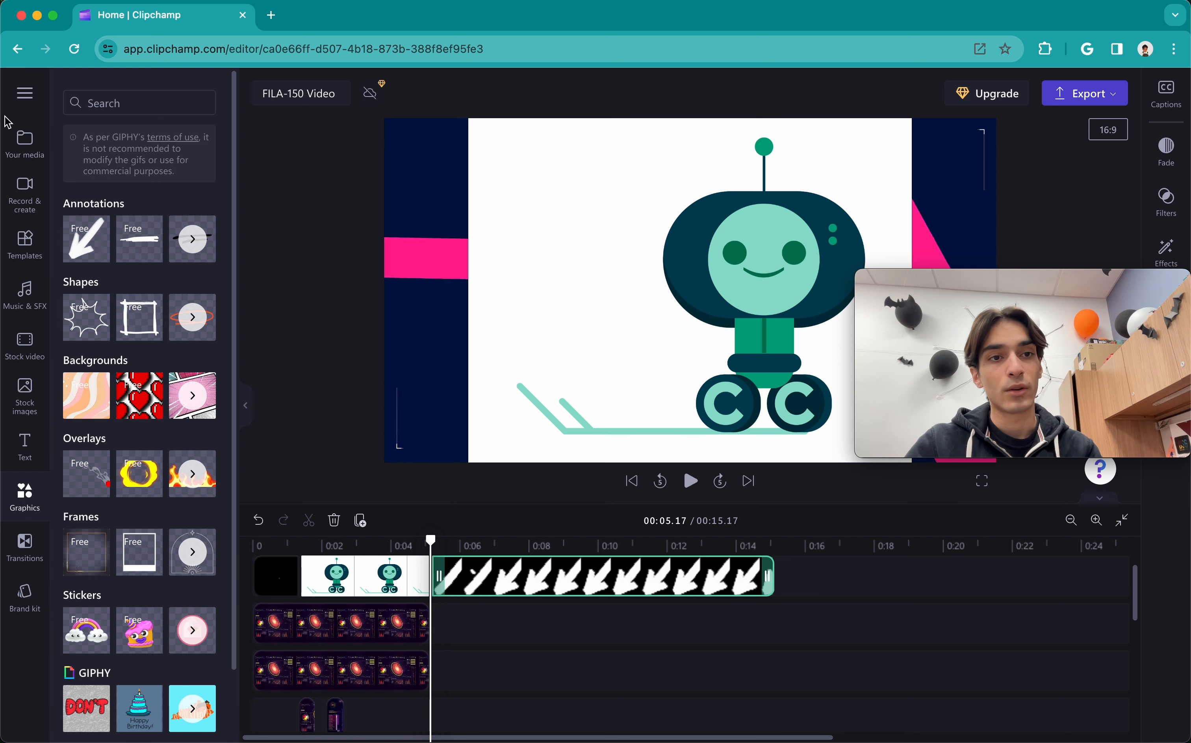
# Step: Check the project's media for the arrow graphic and delete the arrow clip from the timeline
pyautogui.click(14, 142)
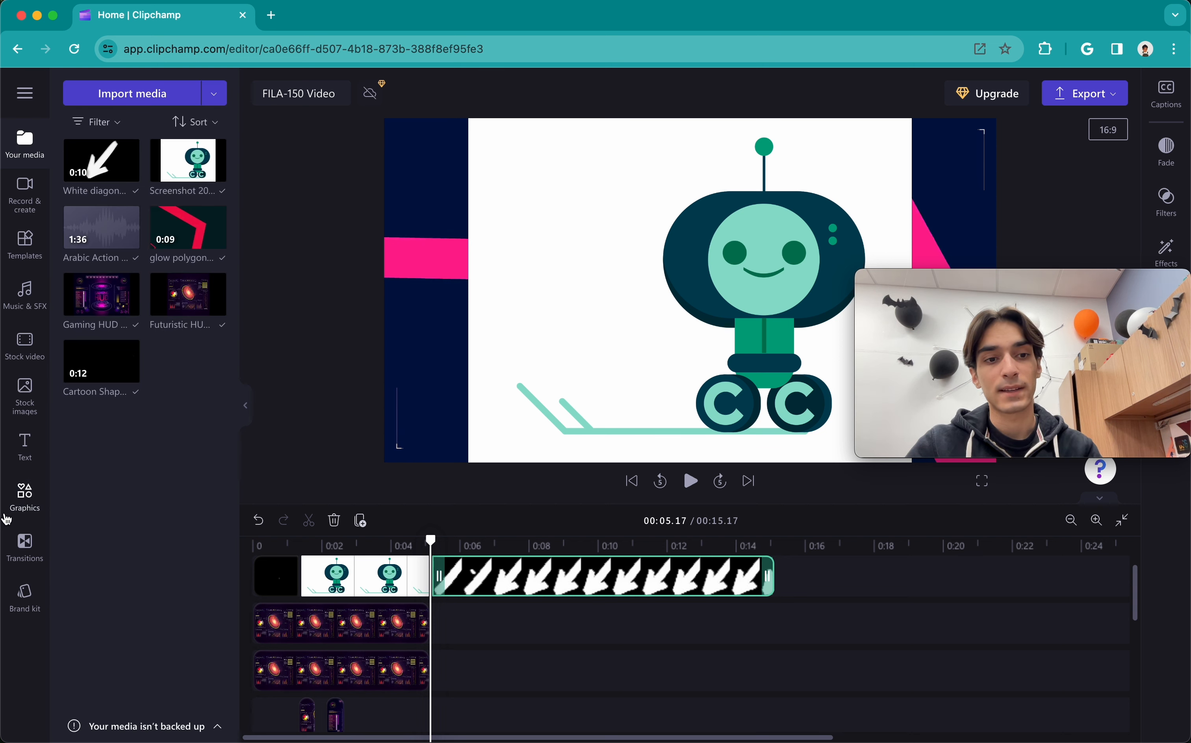
pyautogui.moveTo(102, 167)
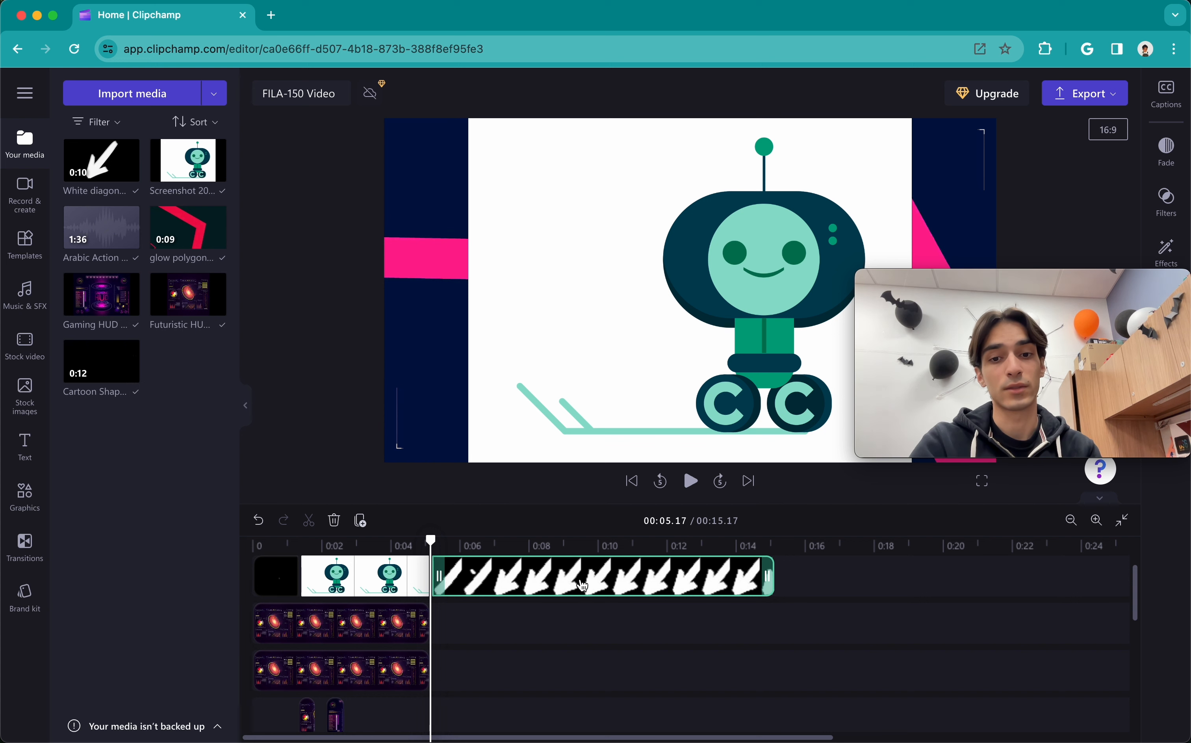
pyautogui.press('Delete')
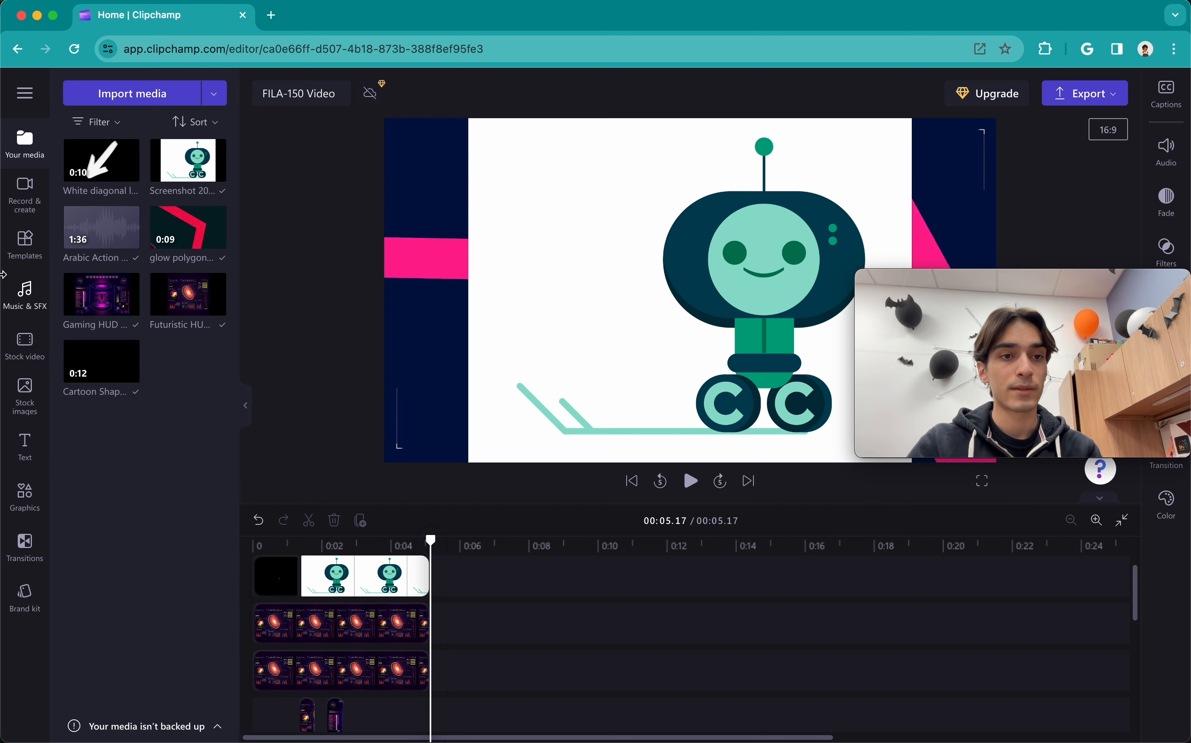
# Step: Open the screen and camera recorder, review its microphone options, and close it without recording
pyautogui.click(31, 201)
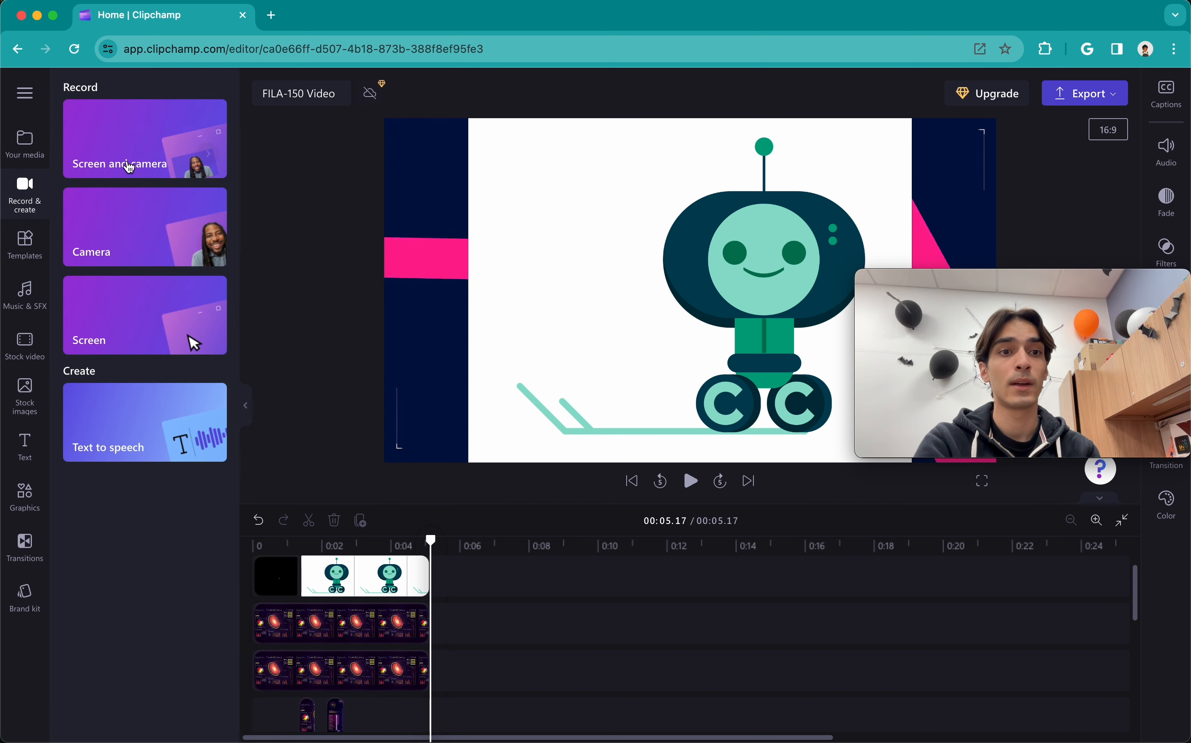
pyautogui.click(140, 146)
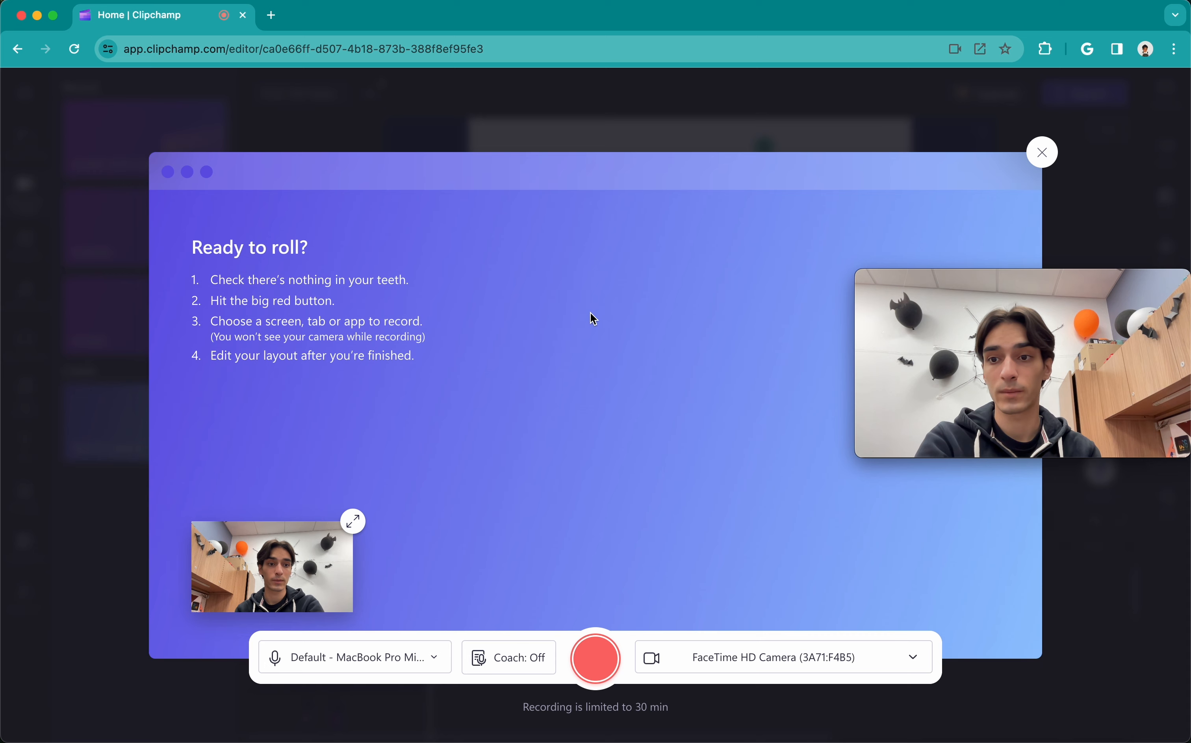
pyautogui.click(434, 662)
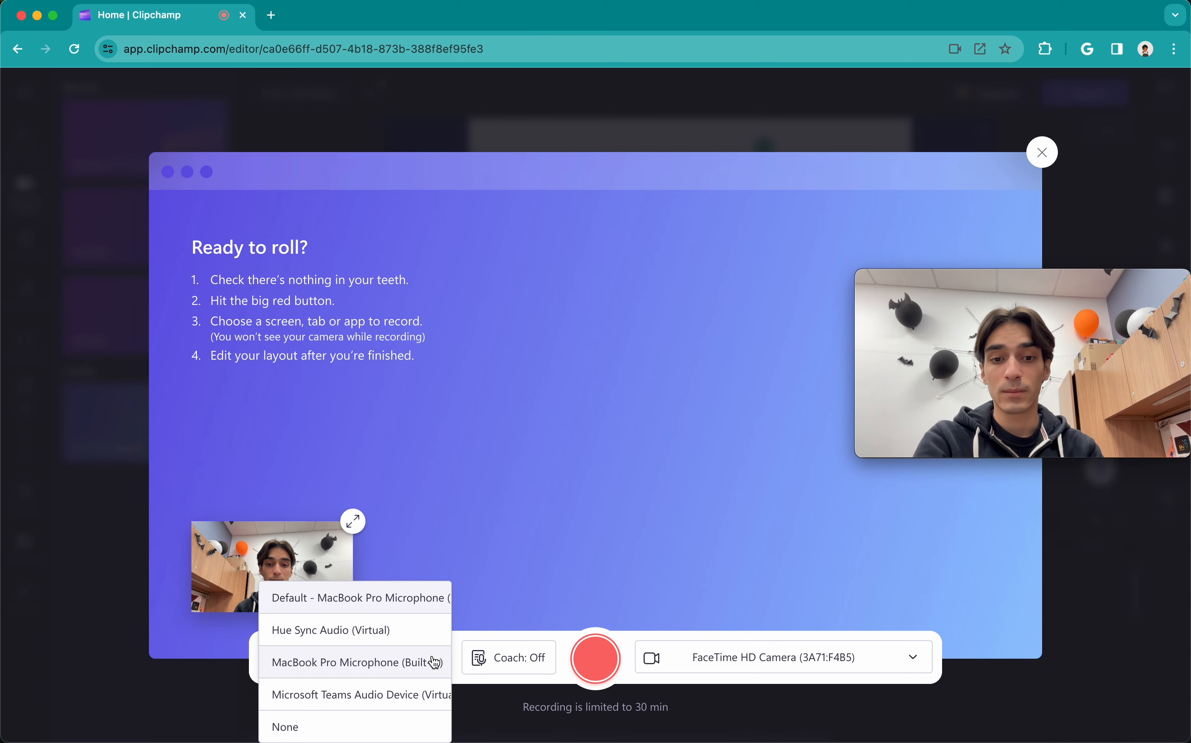
pyautogui.click(505, 588)
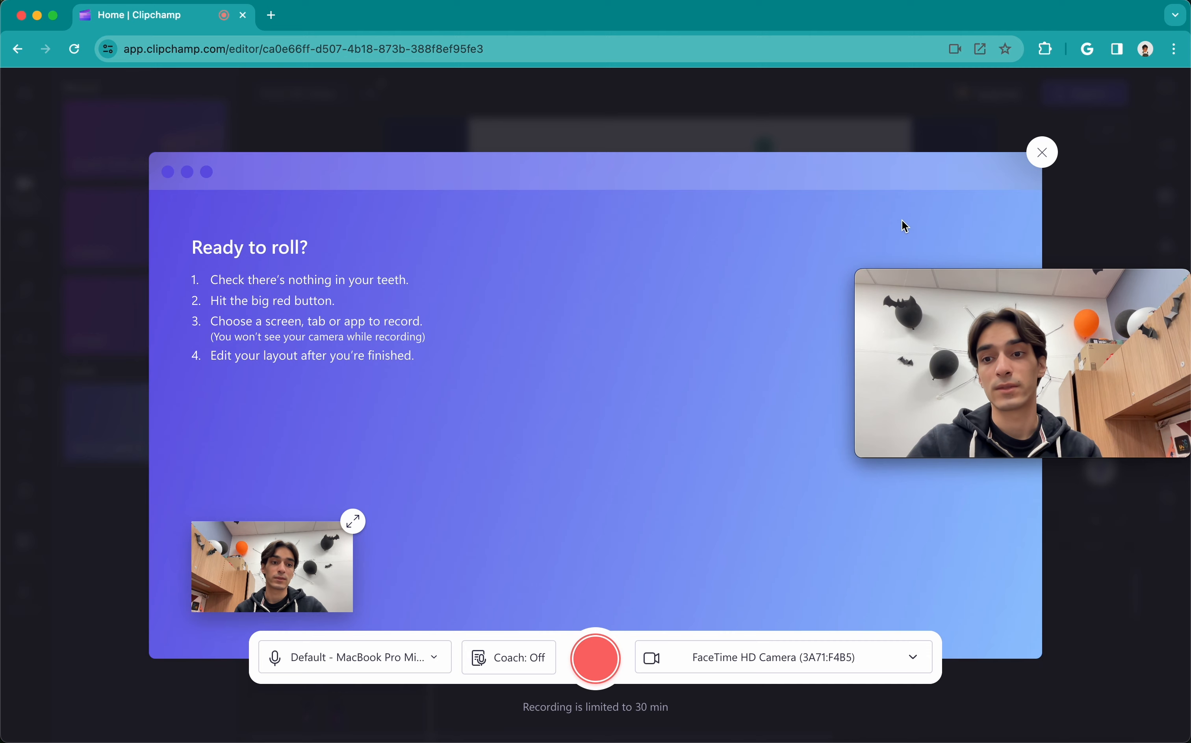
pyautogui.click(1042, 155)
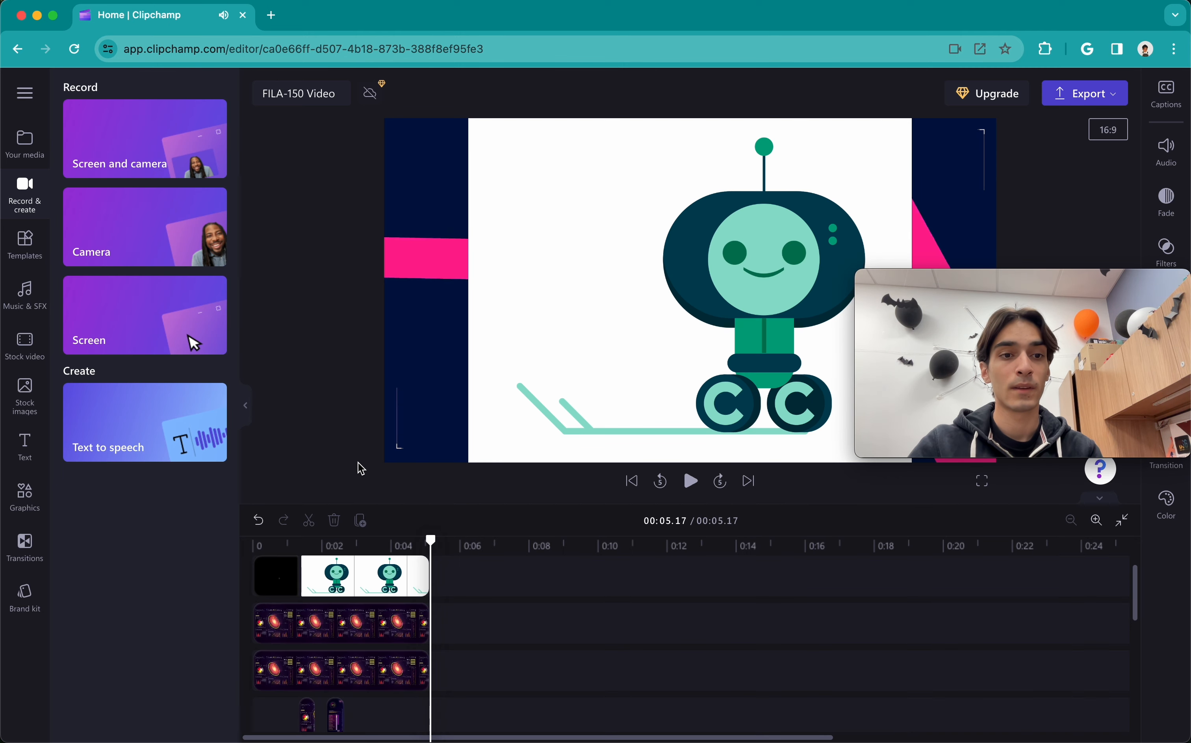
# Step: Browse the music and sound effects library and check its audio category filter without changing it
pyautogui.click(47, 301)
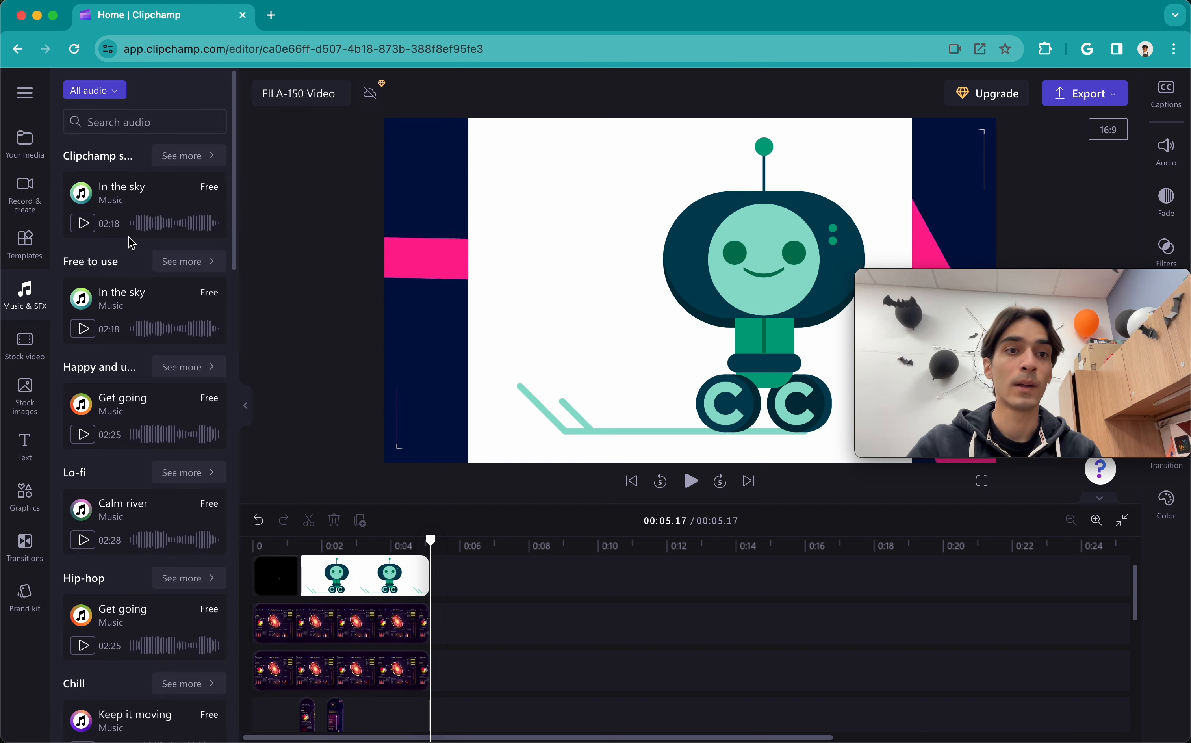
pyautogui.moveTo(151, 194)
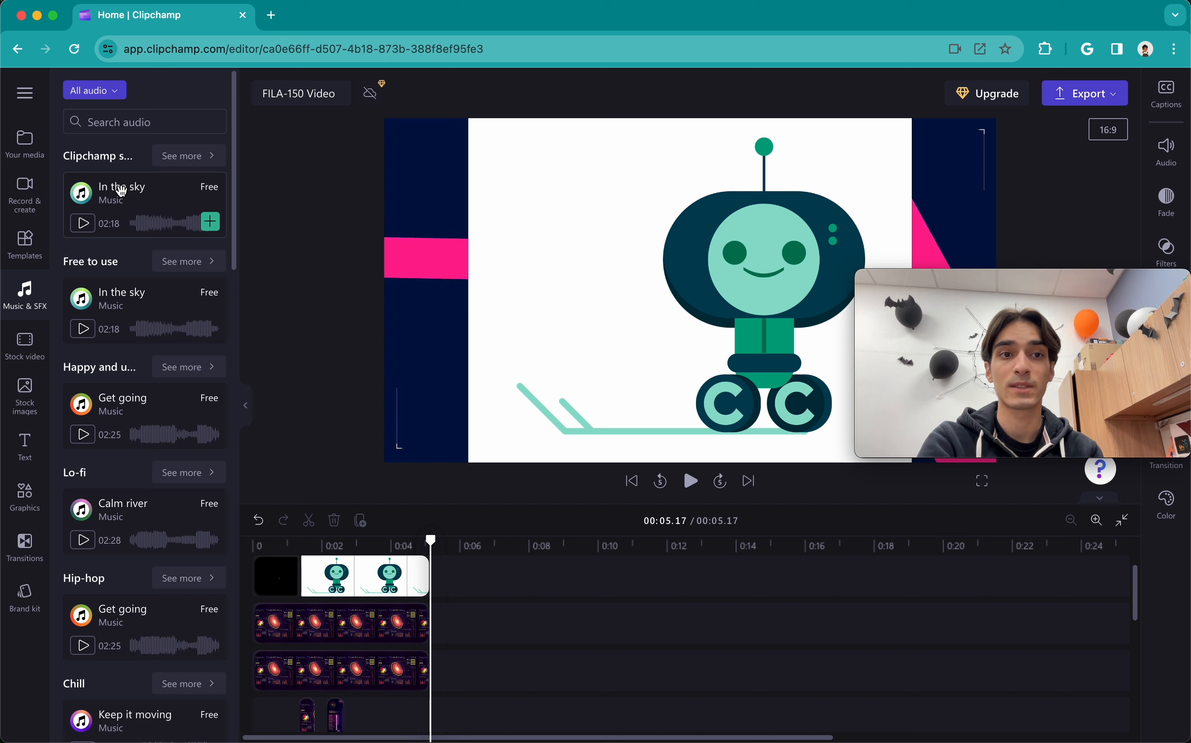
pyautogui.click(96, 92)
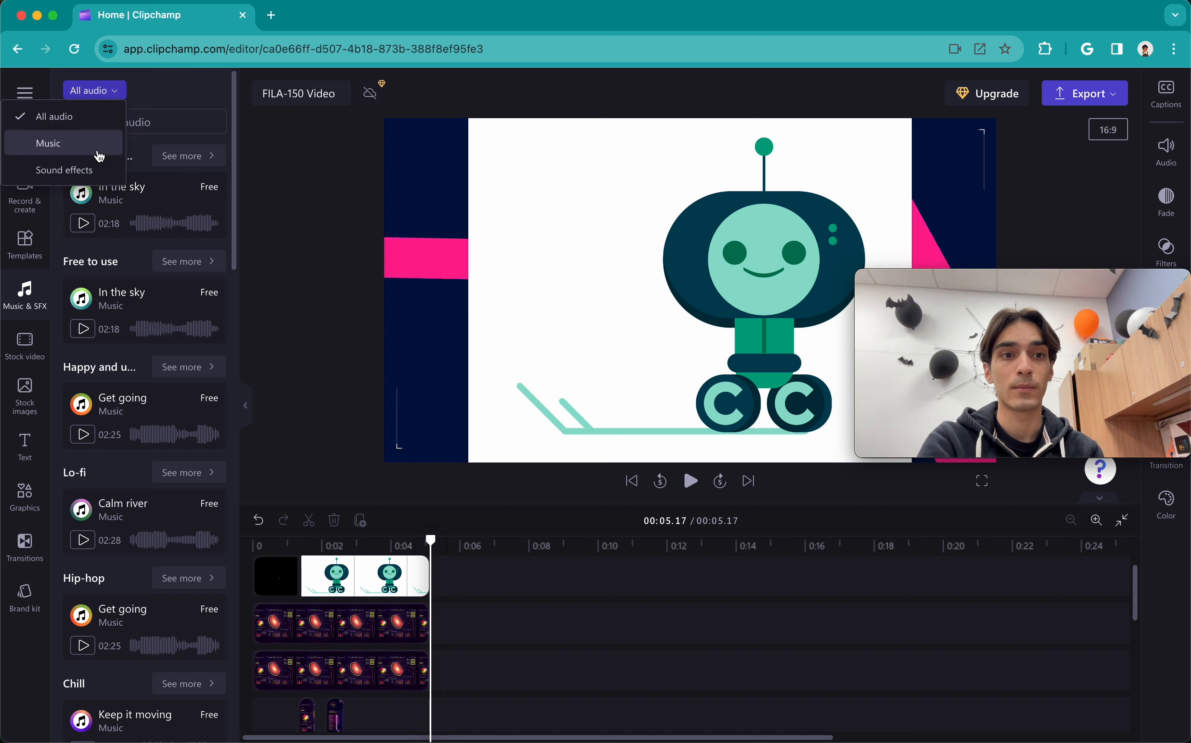
pyautogui.click(106, 93)
pyautogui.click(106, 95)
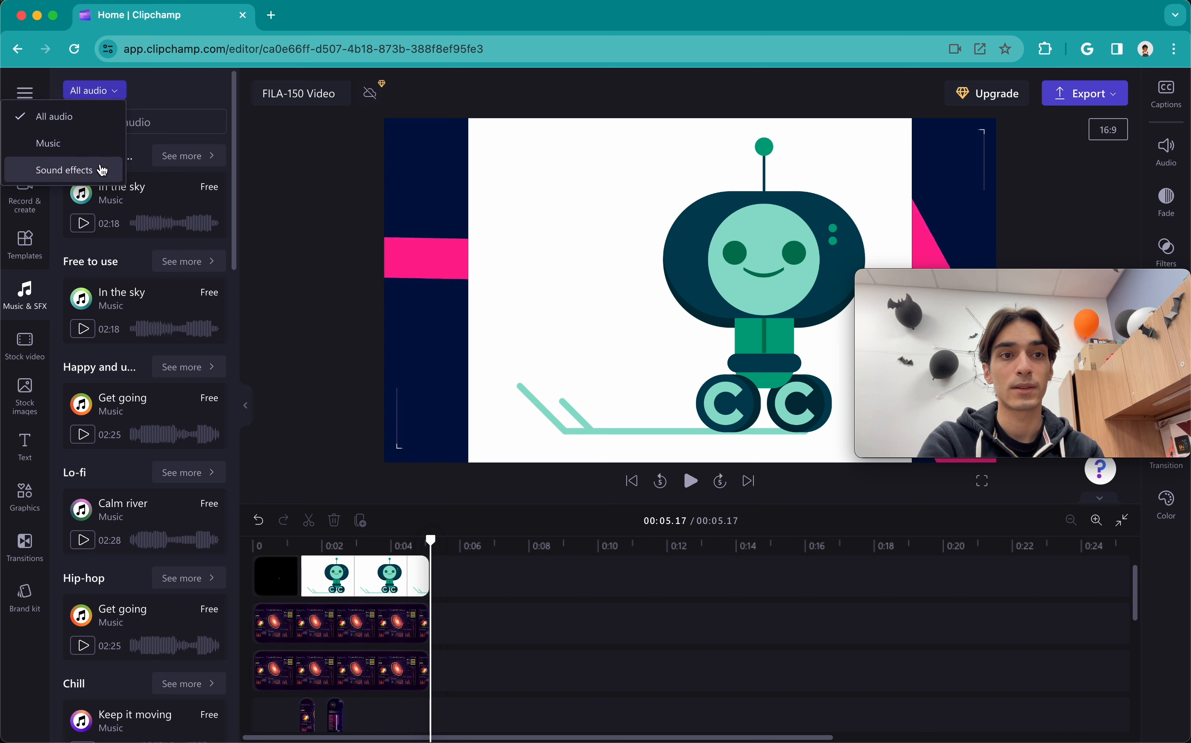
pyautogui.click(162, 94)
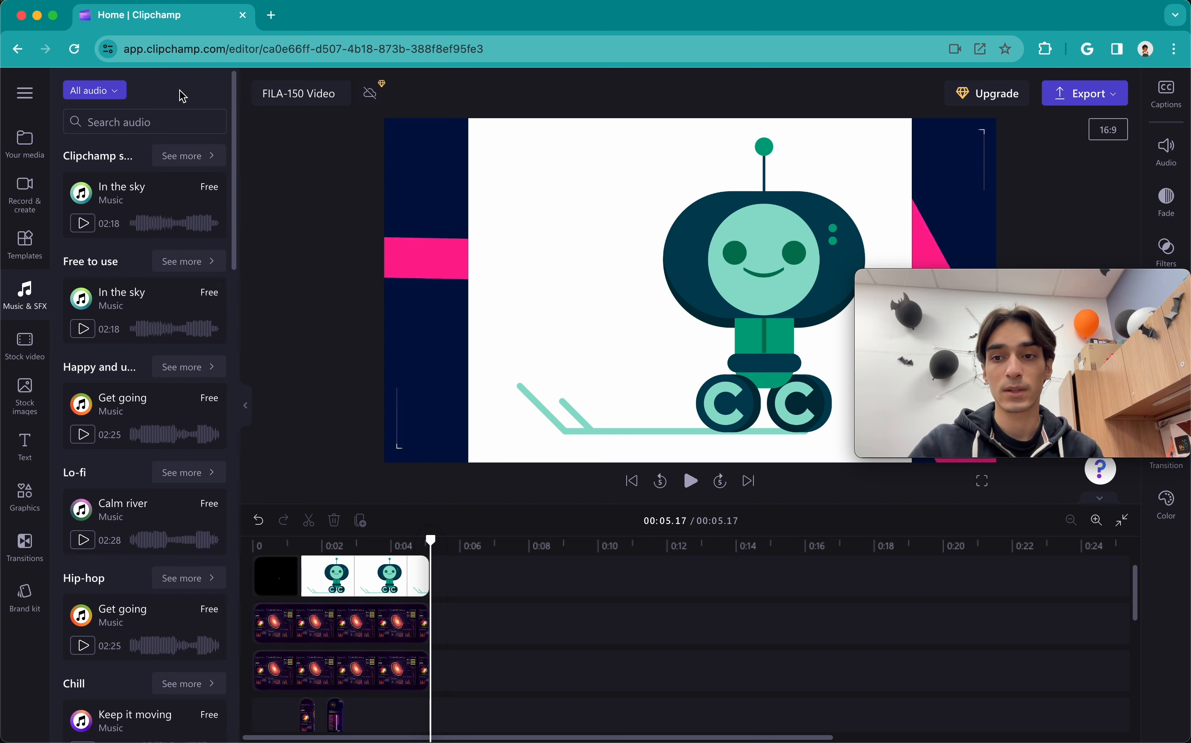
# Step: Review the media import options, preview a screenshot in the Documents folder, and close without importing anything
pyautogui.click(24, 143)
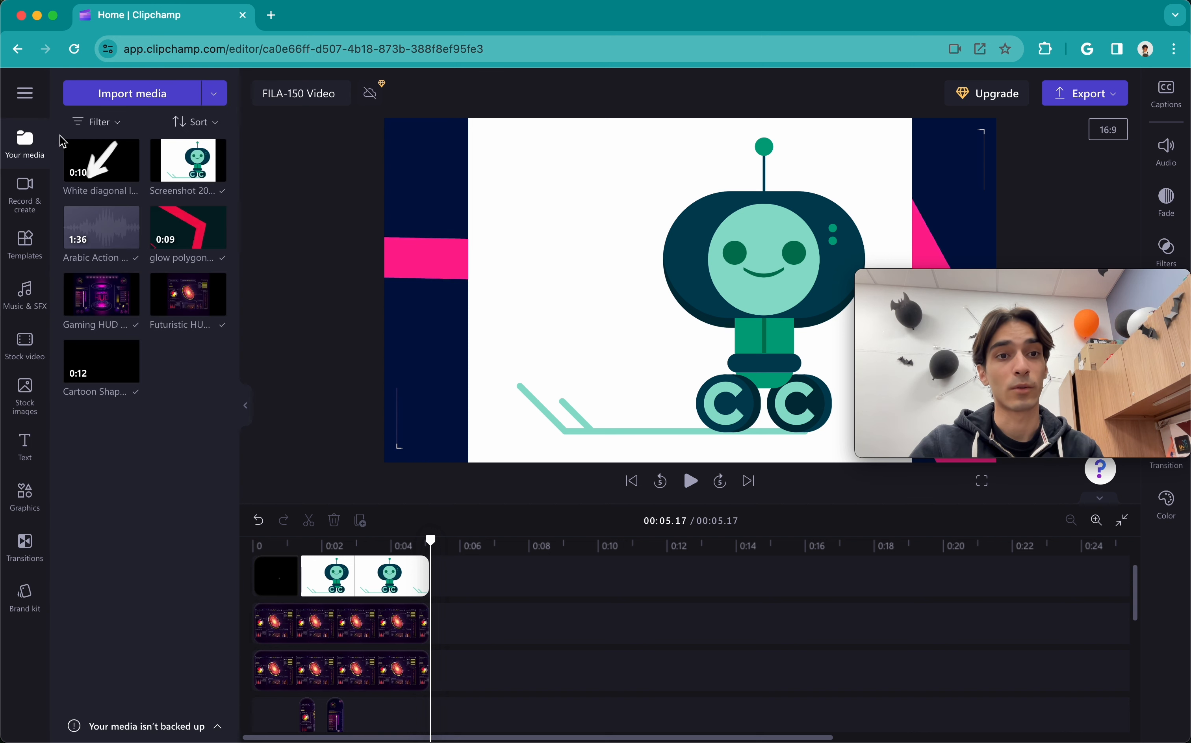
pyautogui.click(103, 98)
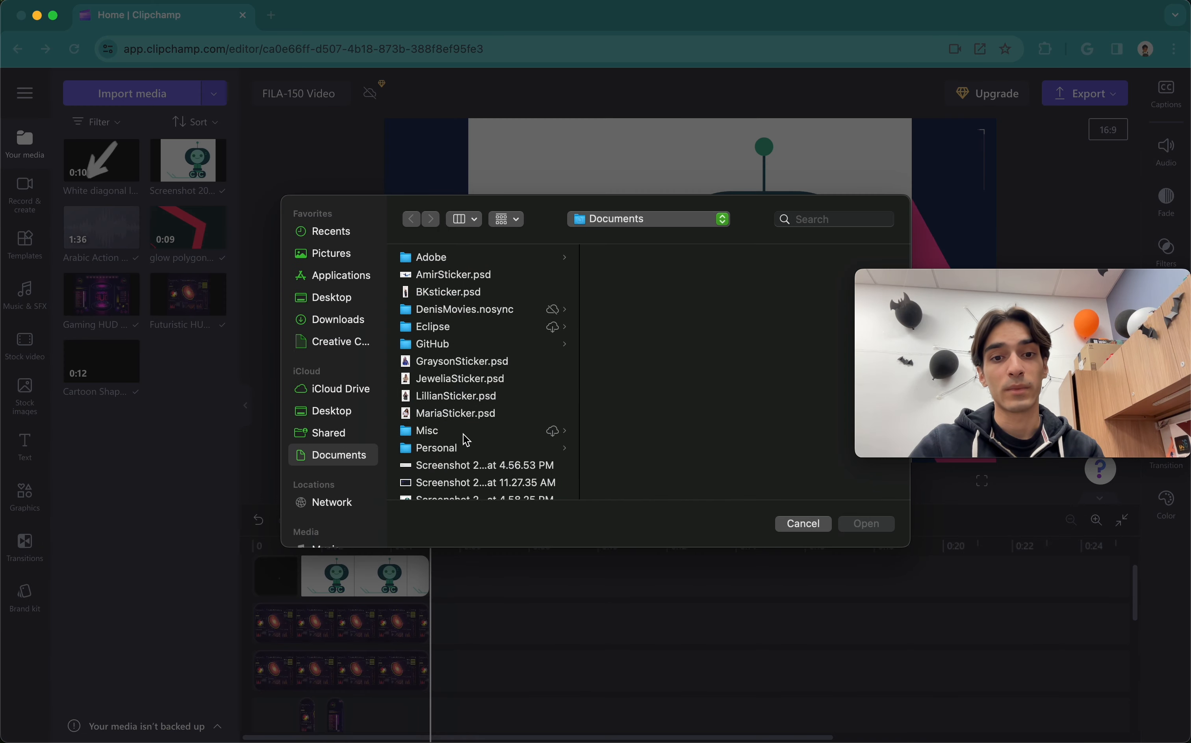
pyautogui.scroll(-3, 467, 437)
pyautogui.click(447, 432)
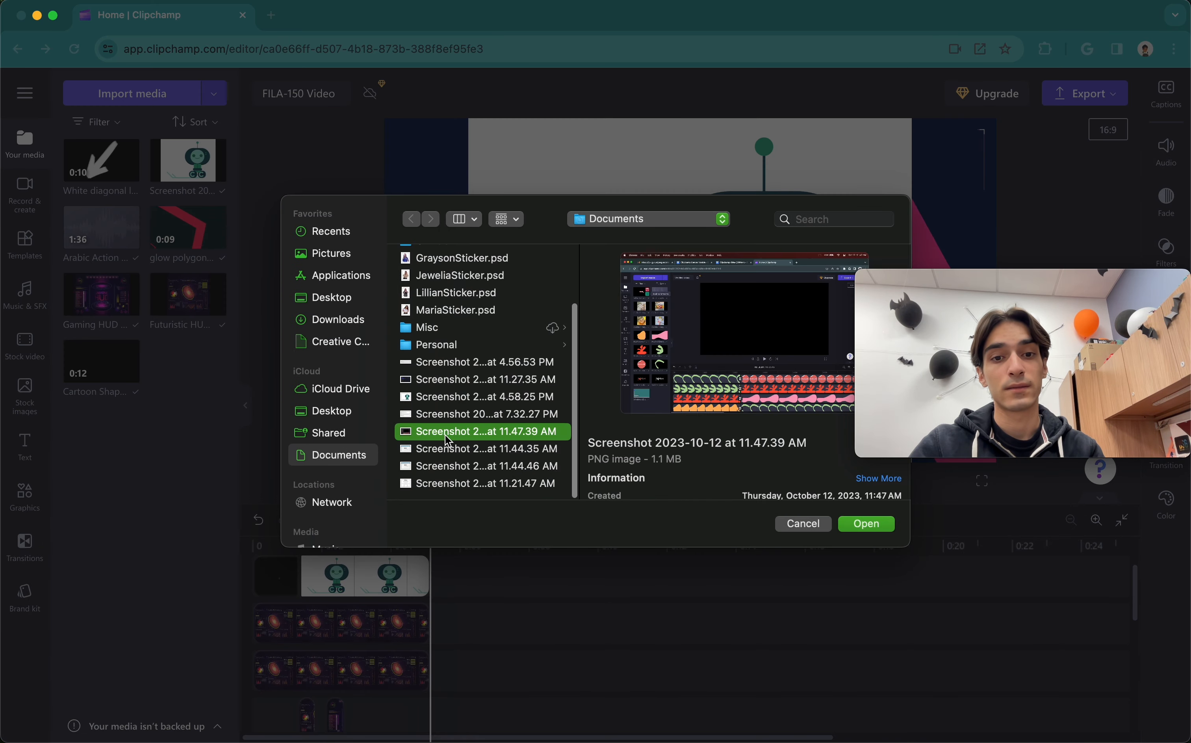
pyautogui.click(813, 524)
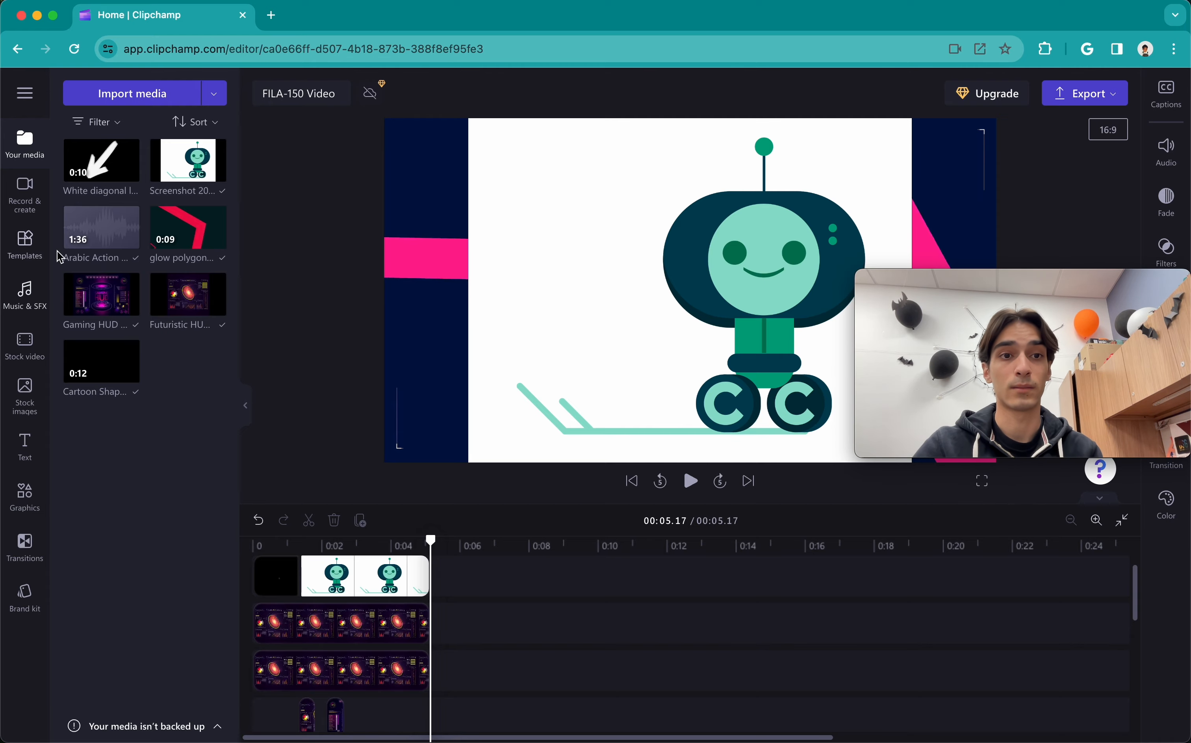
pyautogui.click(120, 93)
pyautogui.press('Escape')
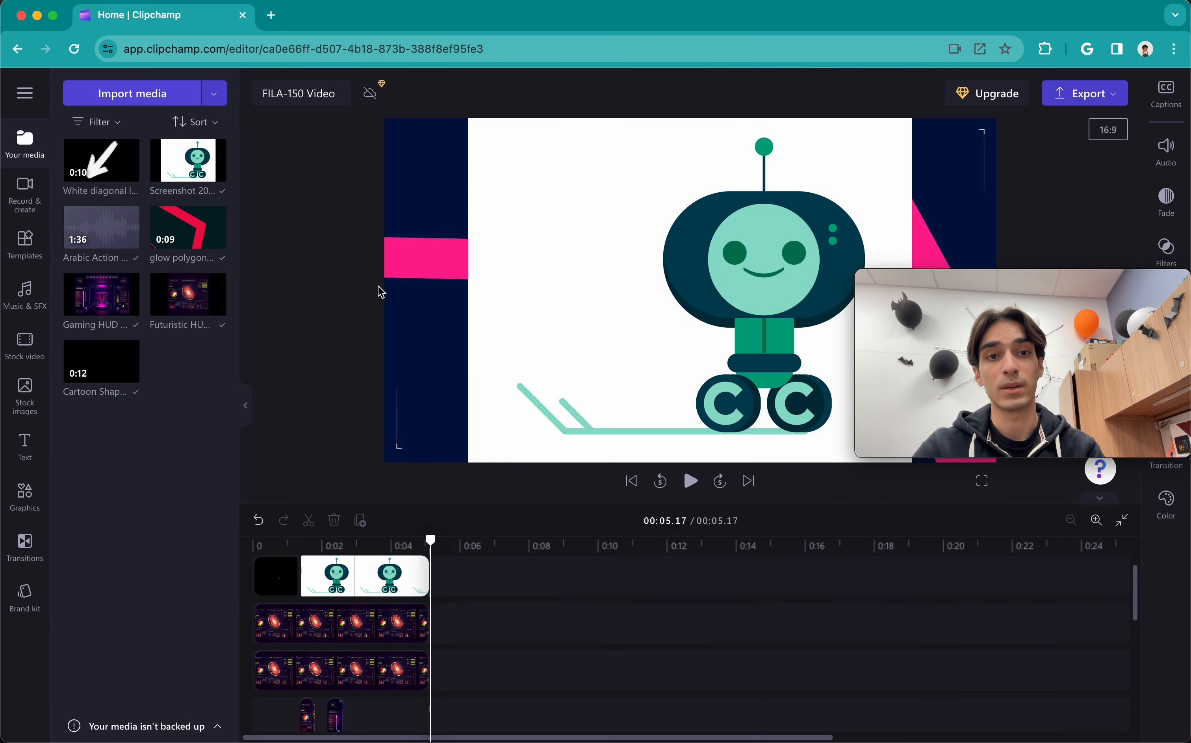
pyautogui.click(216, 100)
pyautogui.click(175, 355)
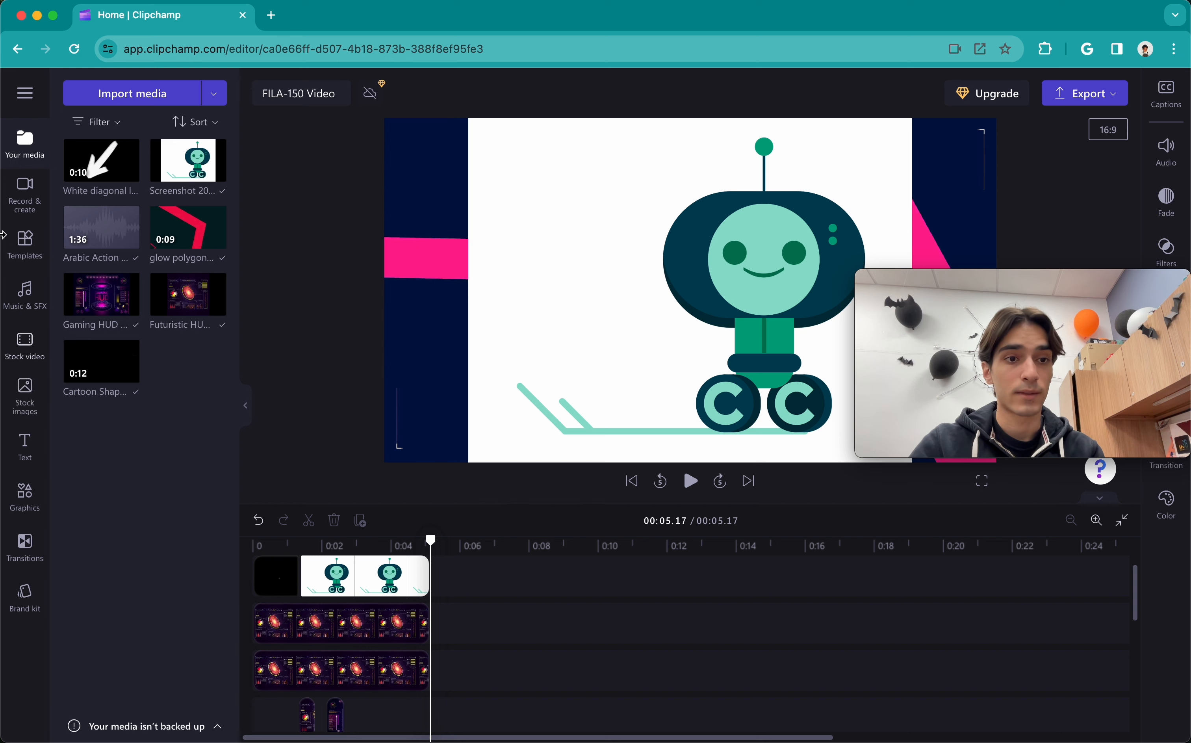
# Step: Review the text-to-speech language, voice, speed and pitch options, close them without saving, and return to the project's media
pyautogui.click(27, 205)
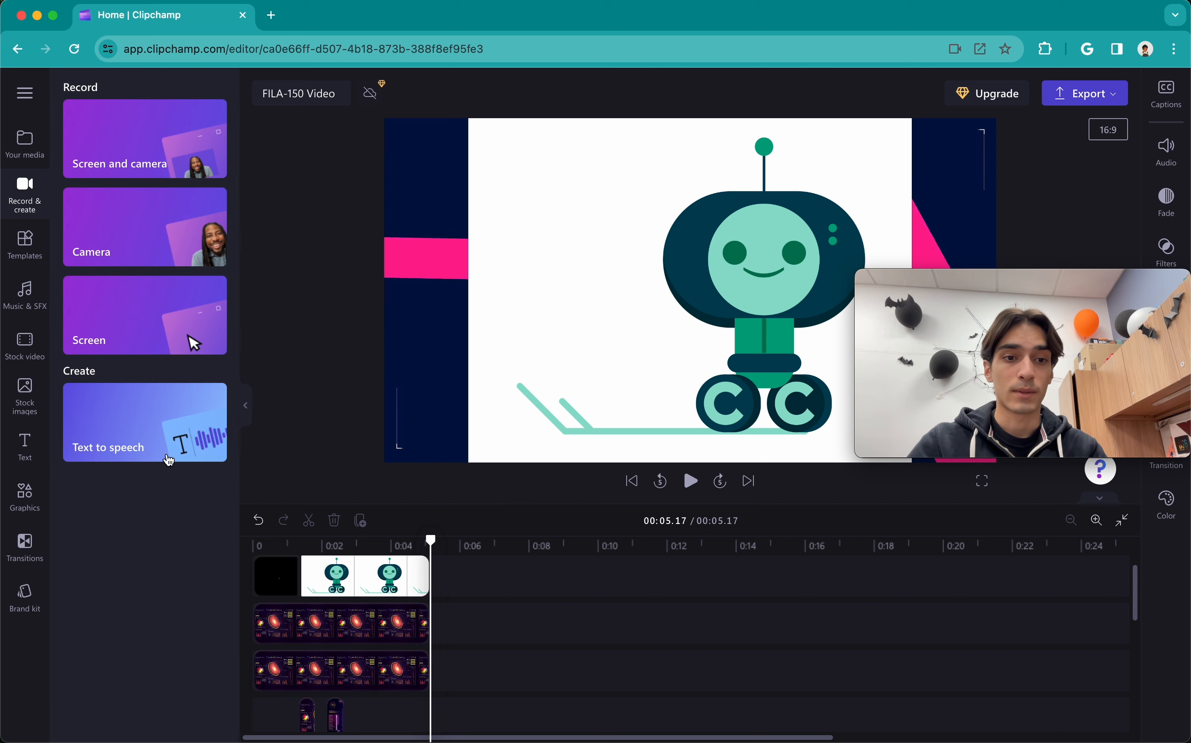
pyautogui.click(141, 416)
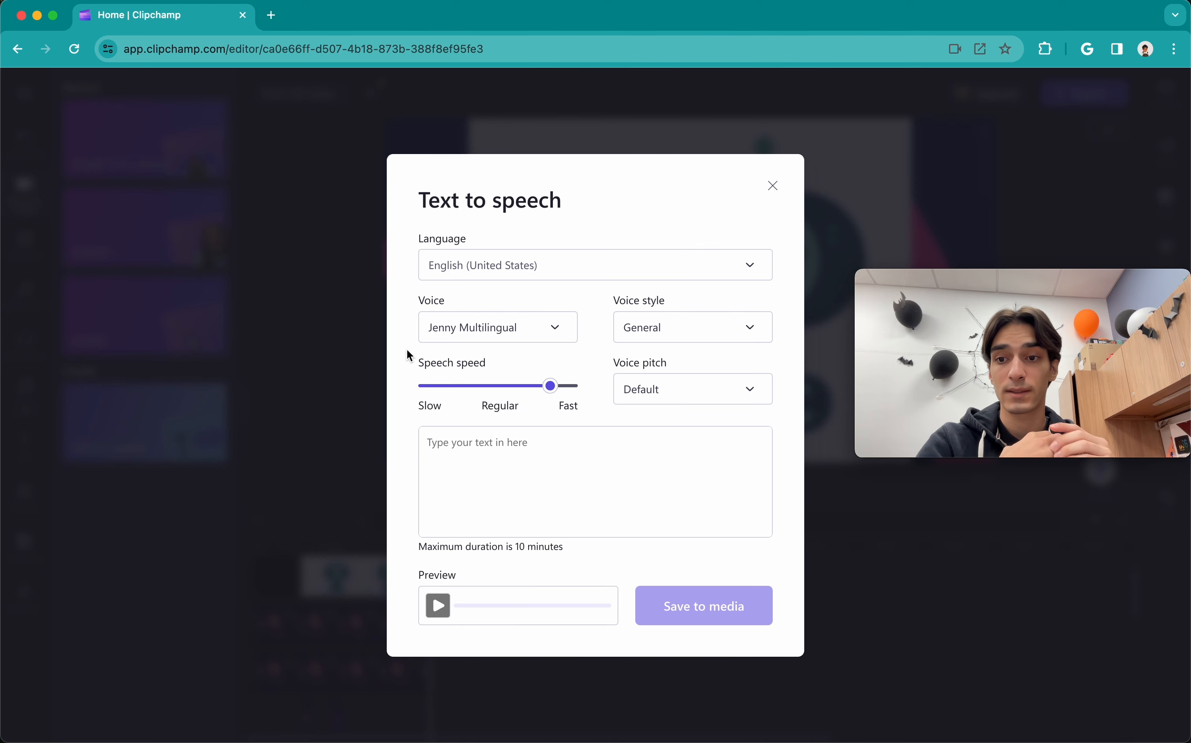
pyautogui.click(498, 484)
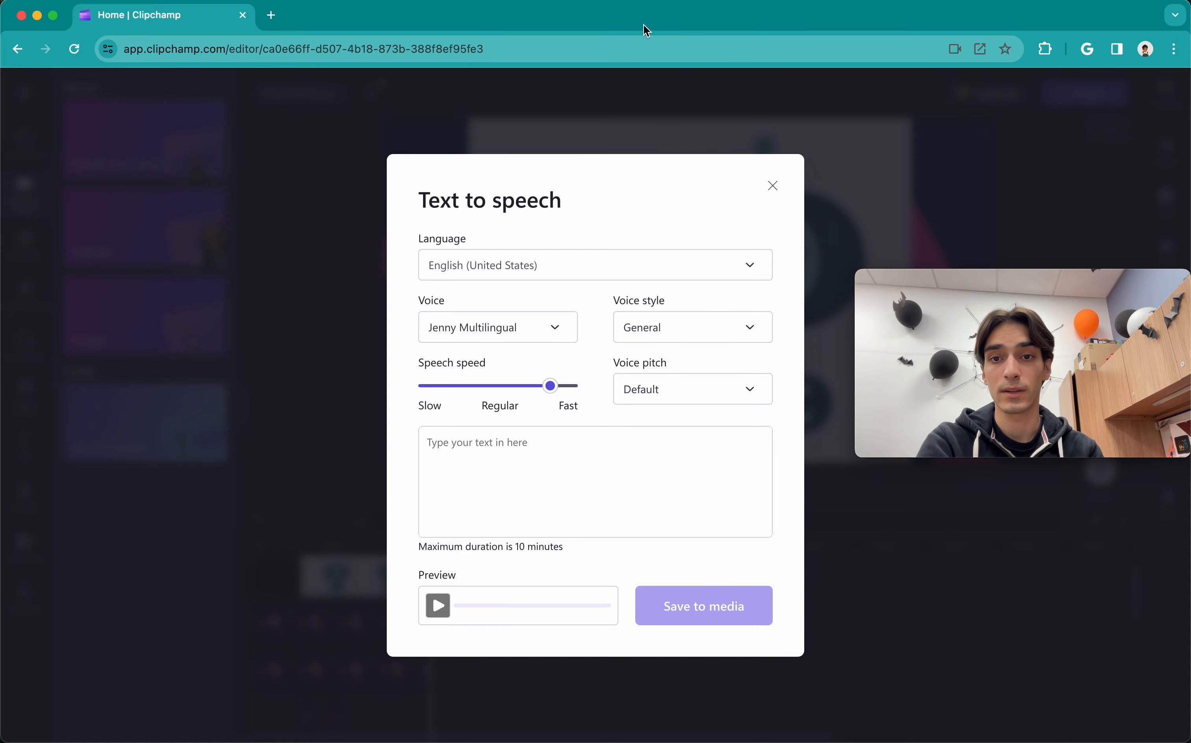
pyautogui.click(773, 186)
pyautogui.click(48, 146)
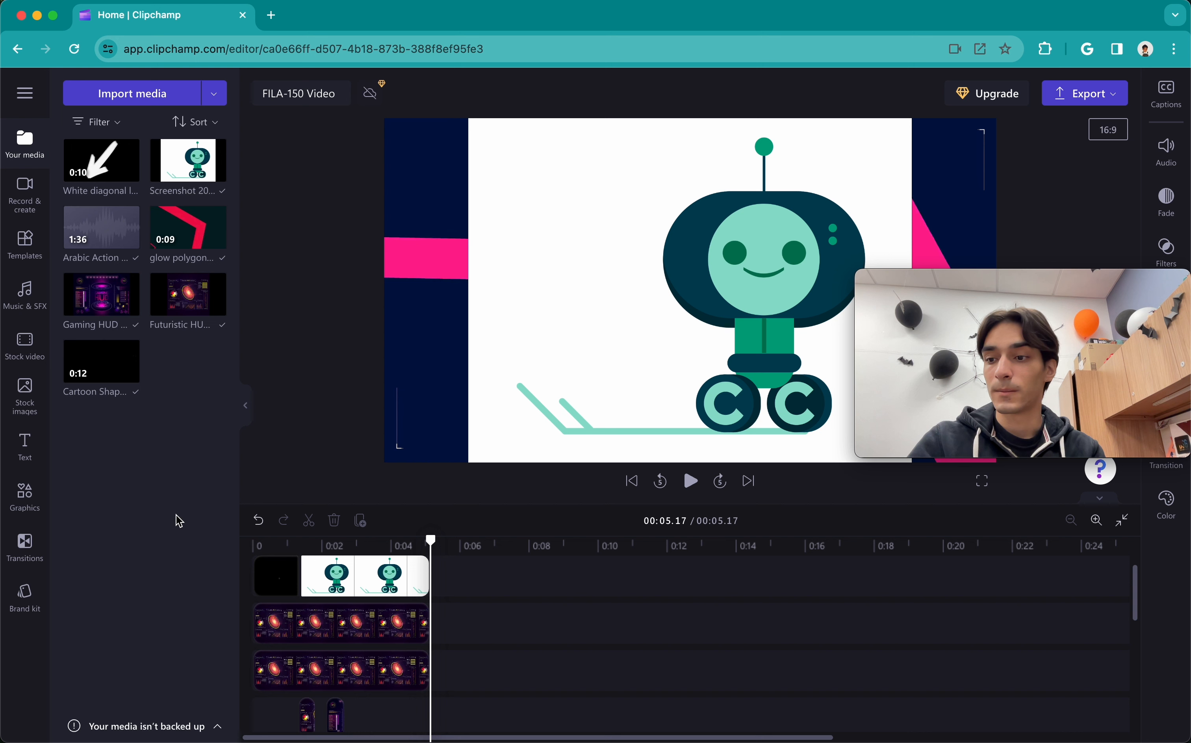
# Step: Add a plain text title after the existing clips and show it in the preview at 7.94 s
pyautogui.click(22, 444)
pyautogui.moveTo(121, 163)
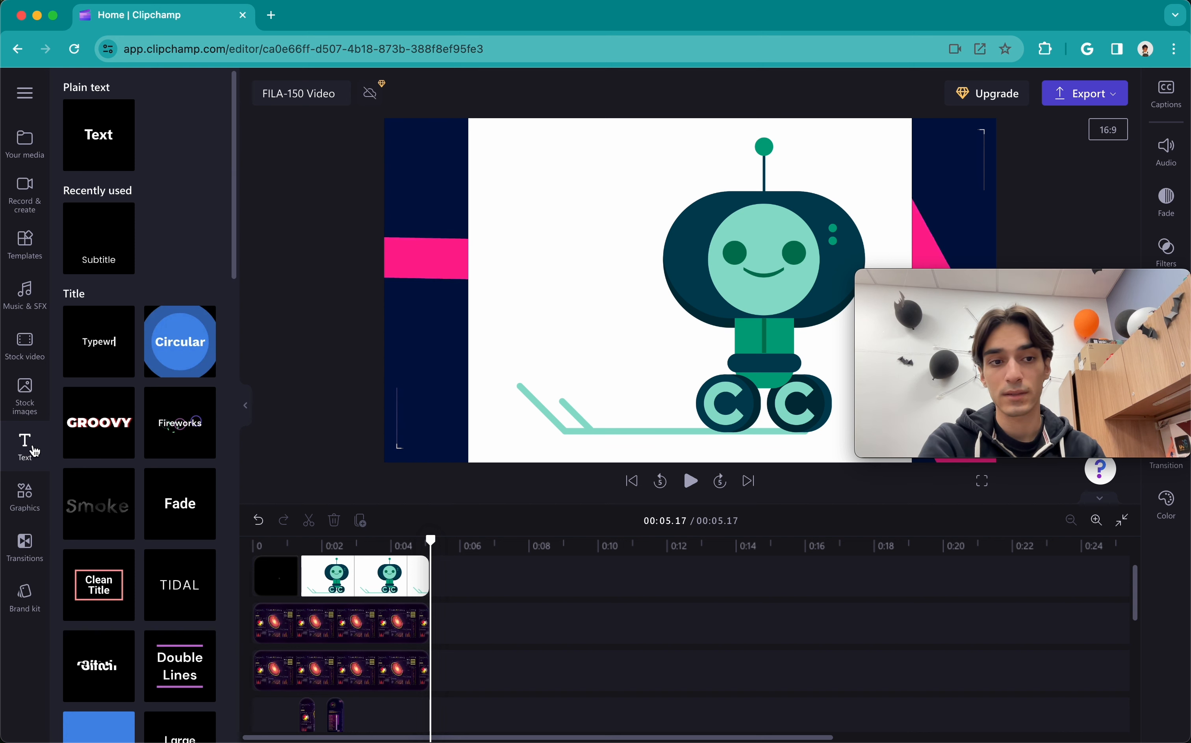
pyautogui.click(122, 158)
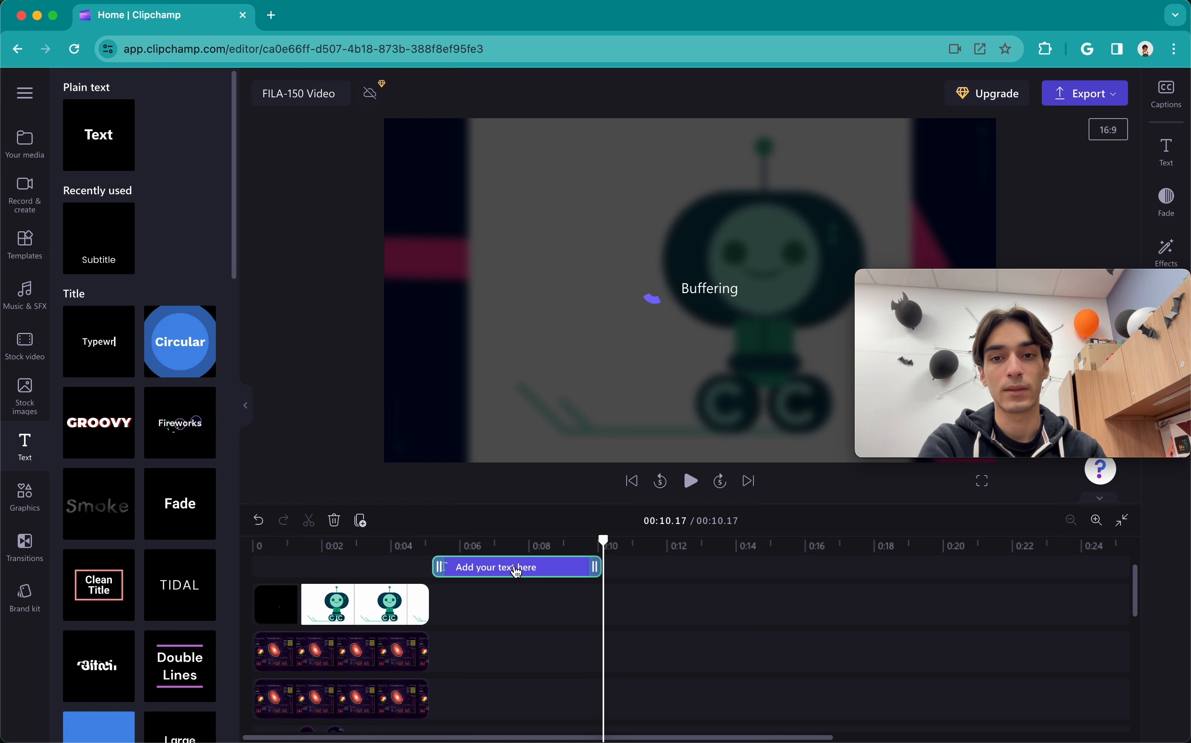
pyautogui.click(526, 546)
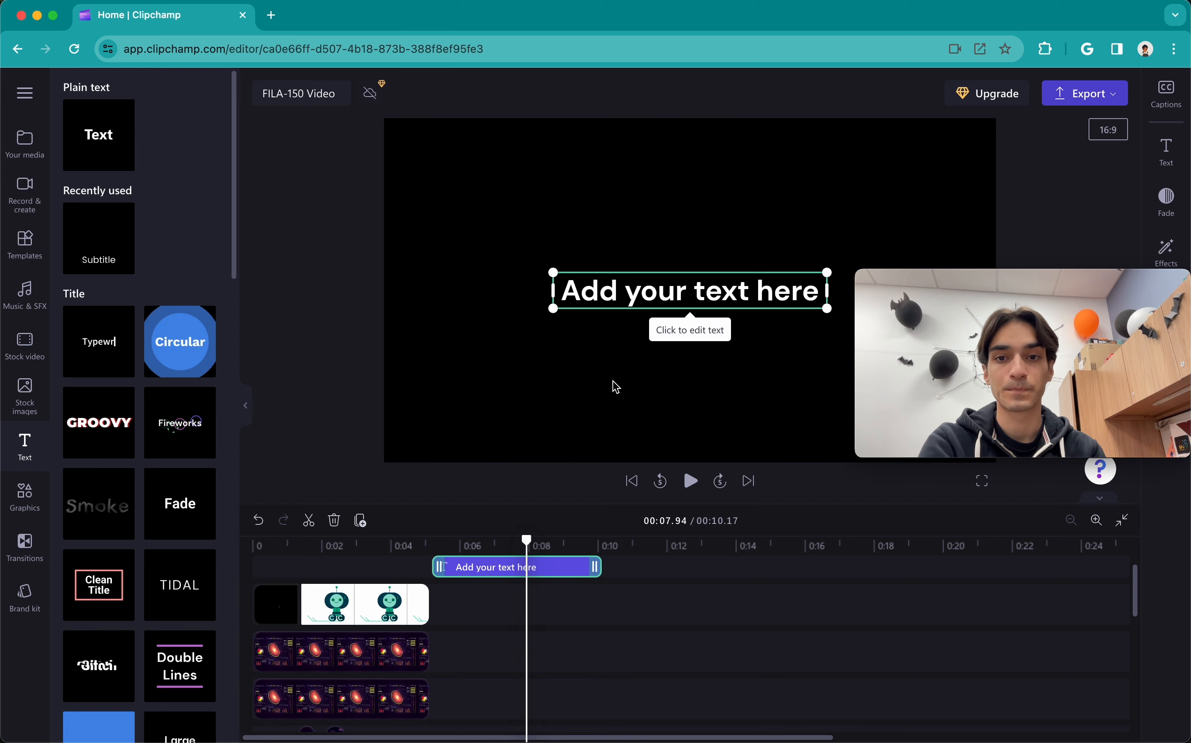
# Step: Replace the placeholder text of the plain title with "FILA-150 Project 3"
pyautogui.click(672, 286)
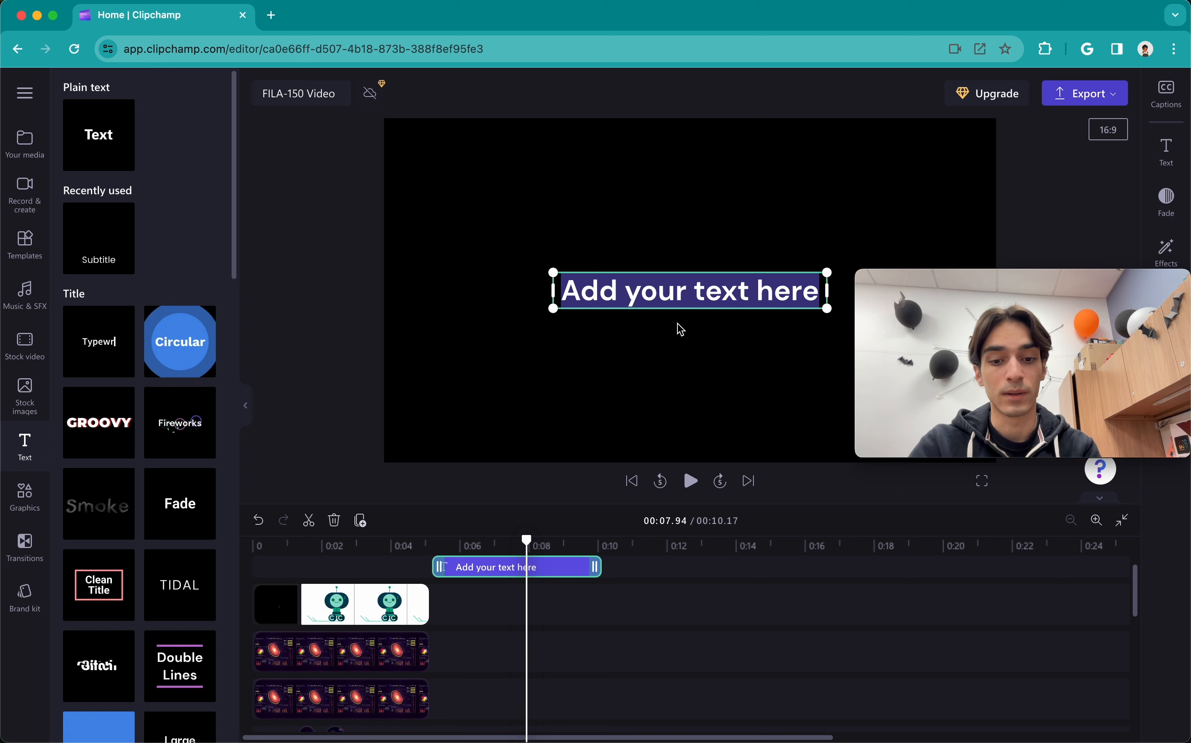
pyautogui.write('FILA')
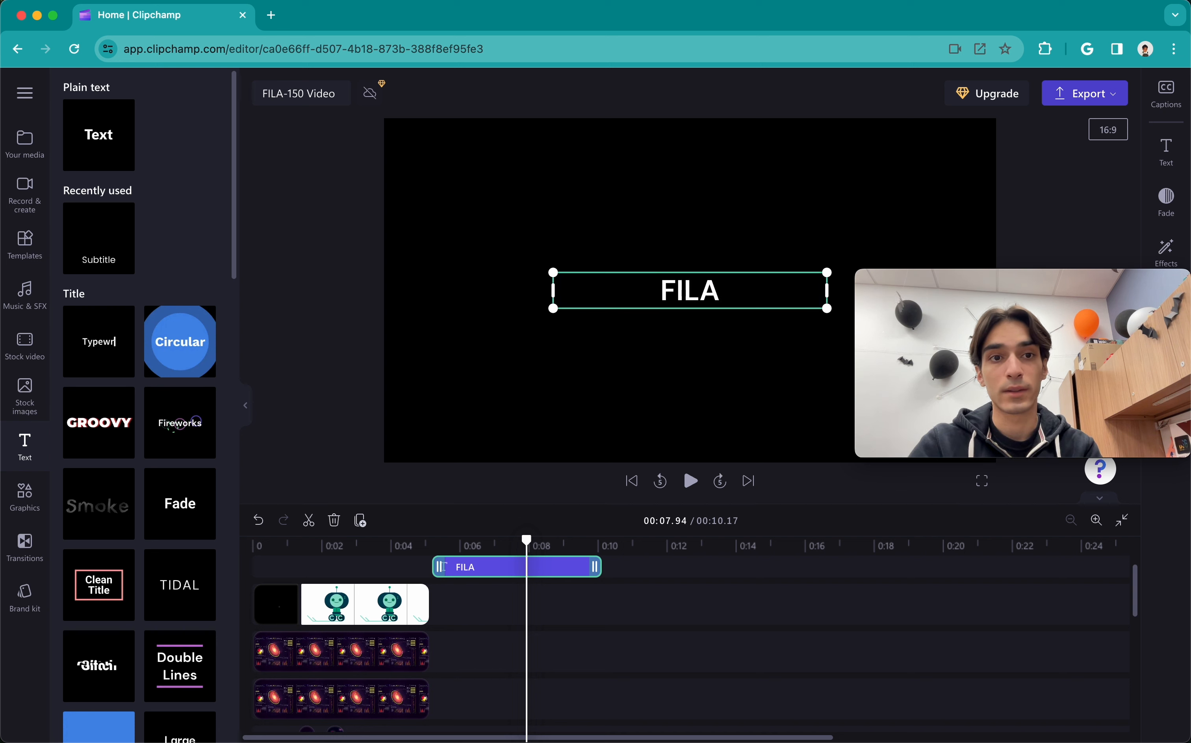
pyautogui.write('-150 V')
pyautogui.press('BackSpace')
pyautogui.press('BackSpace')
pyautogui.write('Project 3')
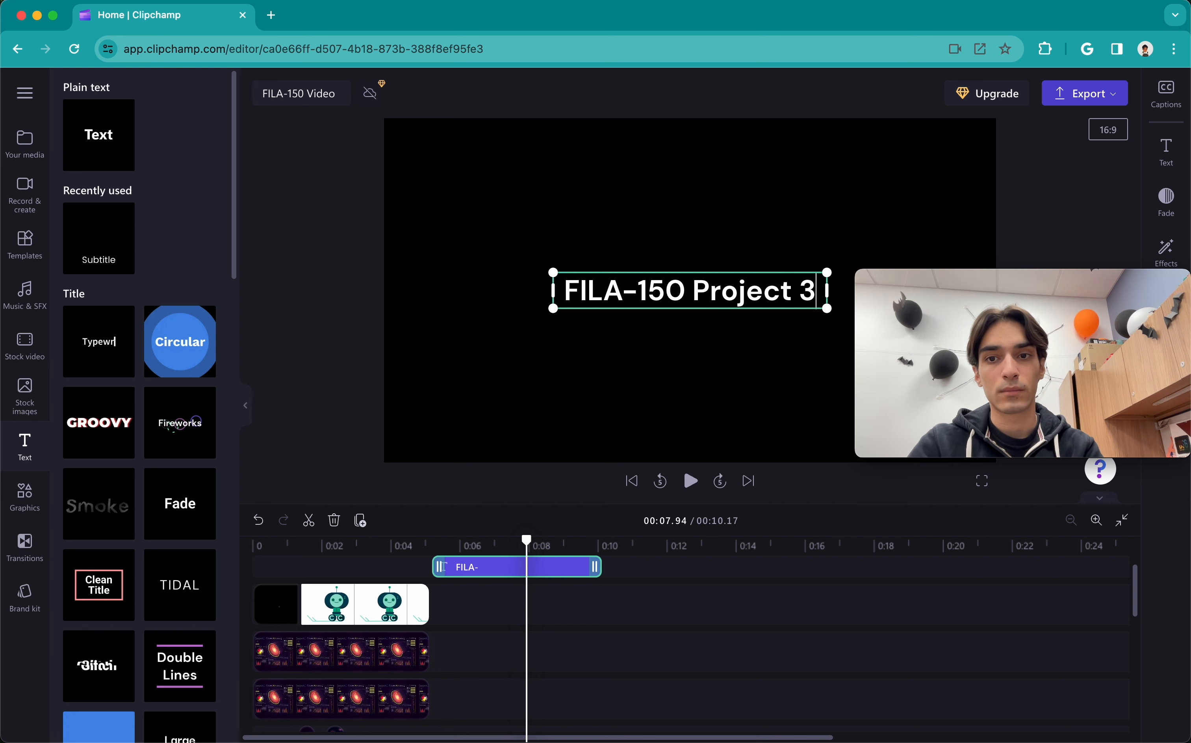
pyautogui.click(783, 669)
# Step: Play back the "FILA-150 Project 3" title from the start of its clip
pyautogui.click(621, 295)
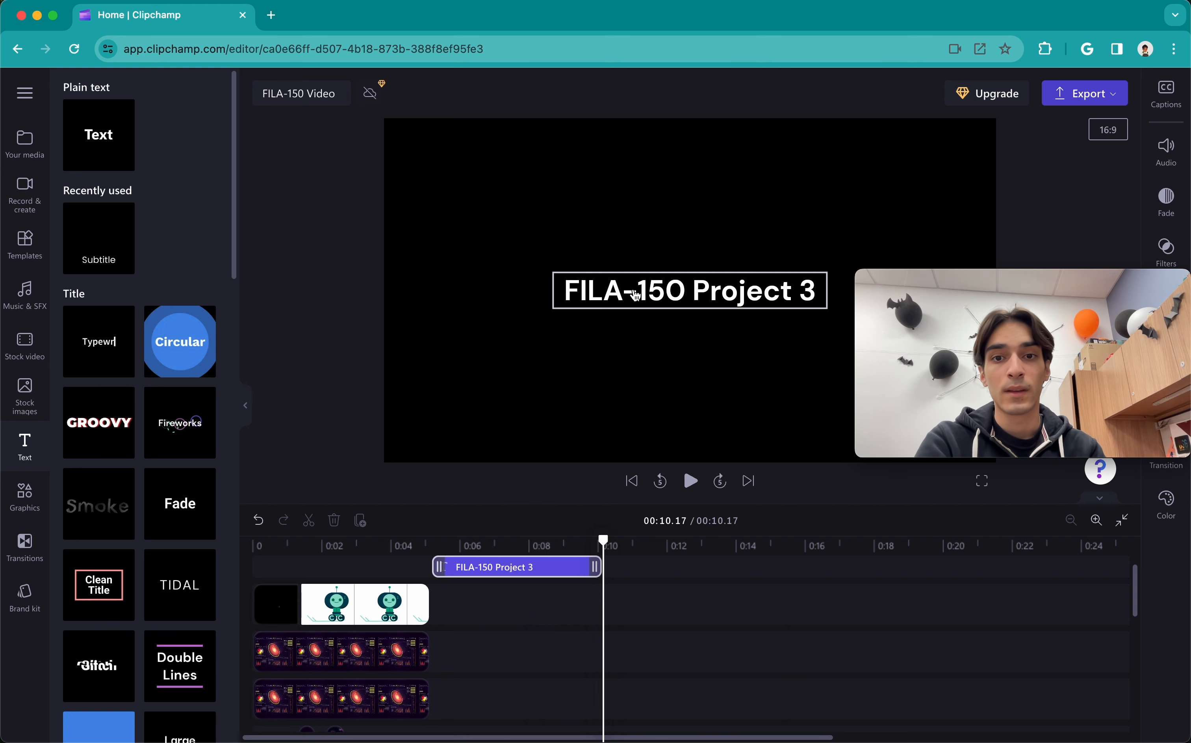
pyautogui.click(427, 538)
pyautogui.press('space')
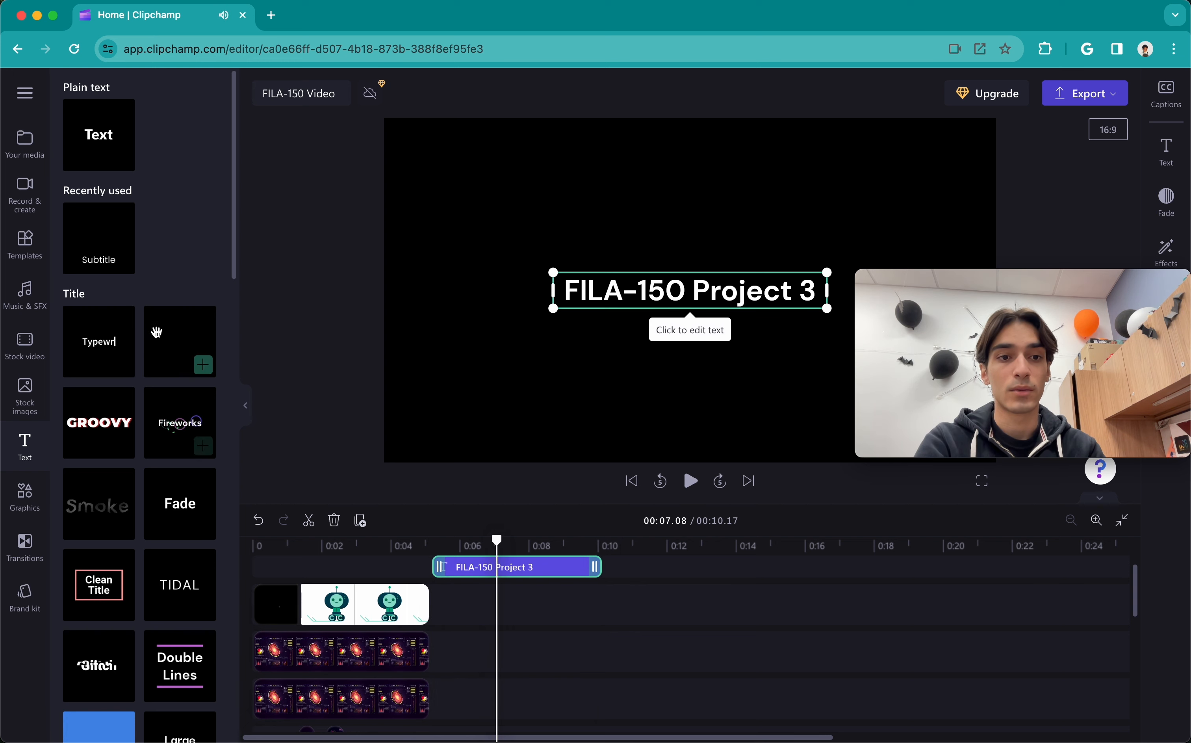
# Step: Place the "Push Through" title on the text track after the plain title and show it in the preview at 11.26 s
pyautogui.scroll(-6, 124, 378)
pyautogui.scroll(-3, 123, 378)
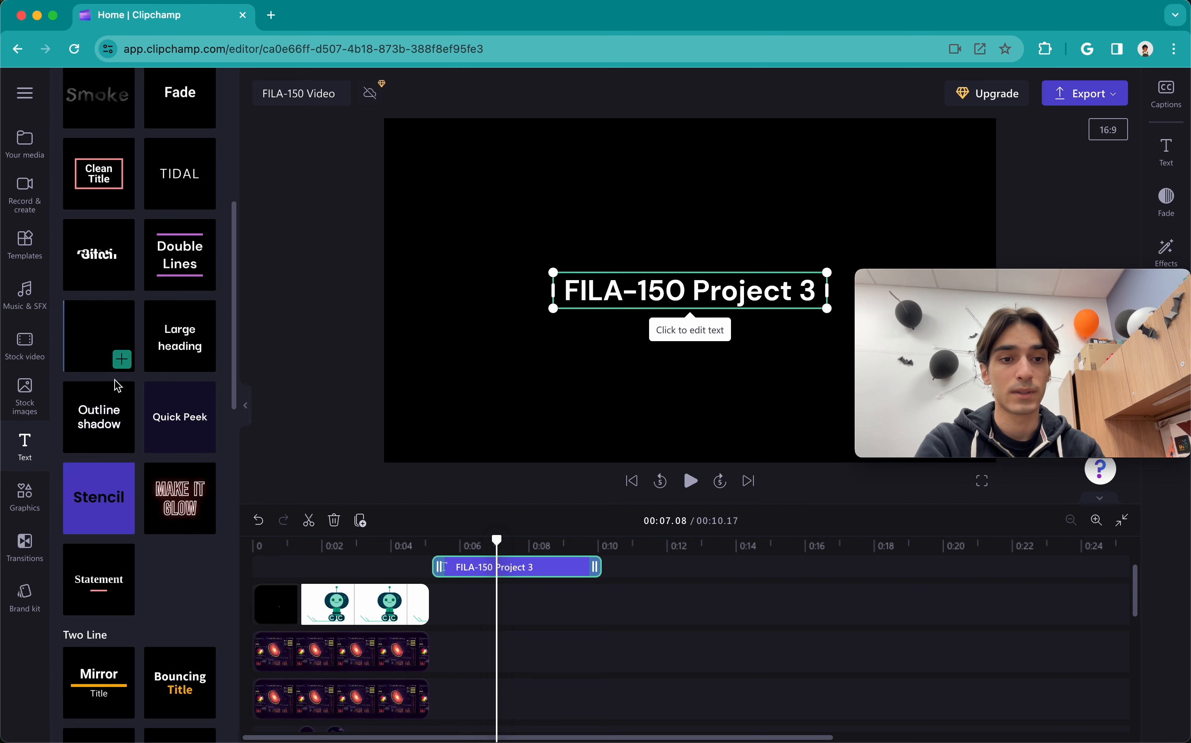
pyautogui.moveTo(90, 343); pyautogui.dragTo(653, 582)
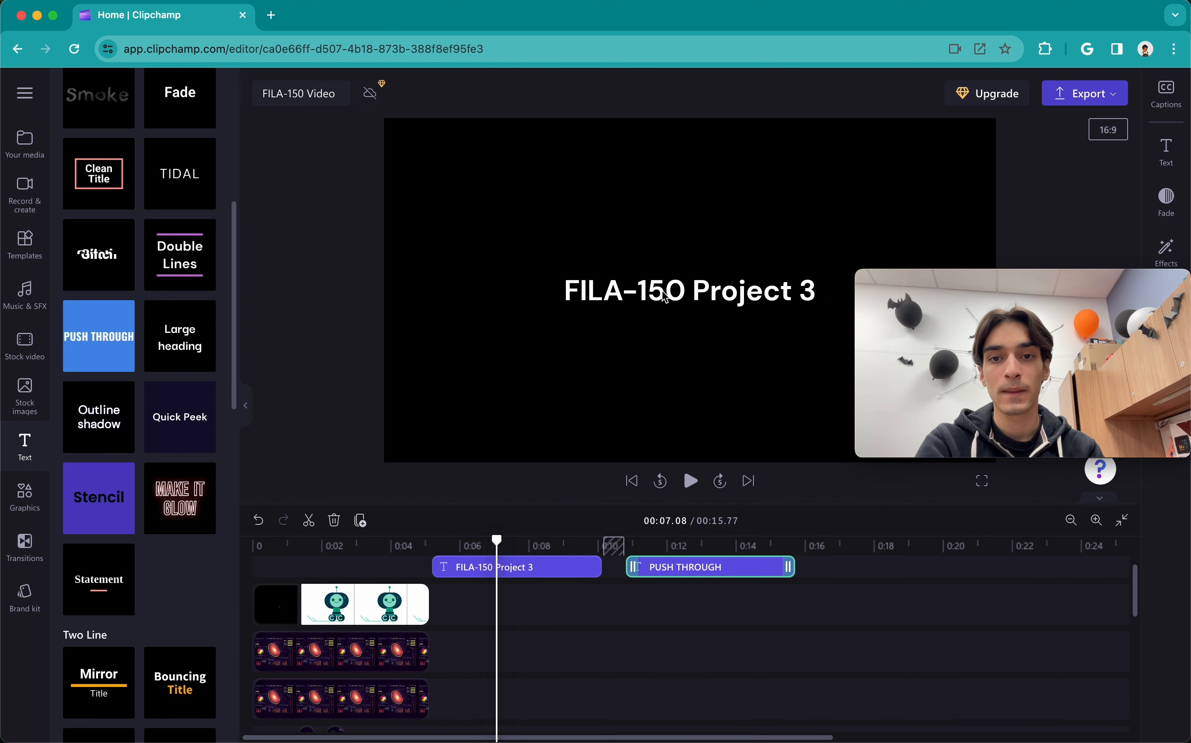
pyautogui.click(641, 546)
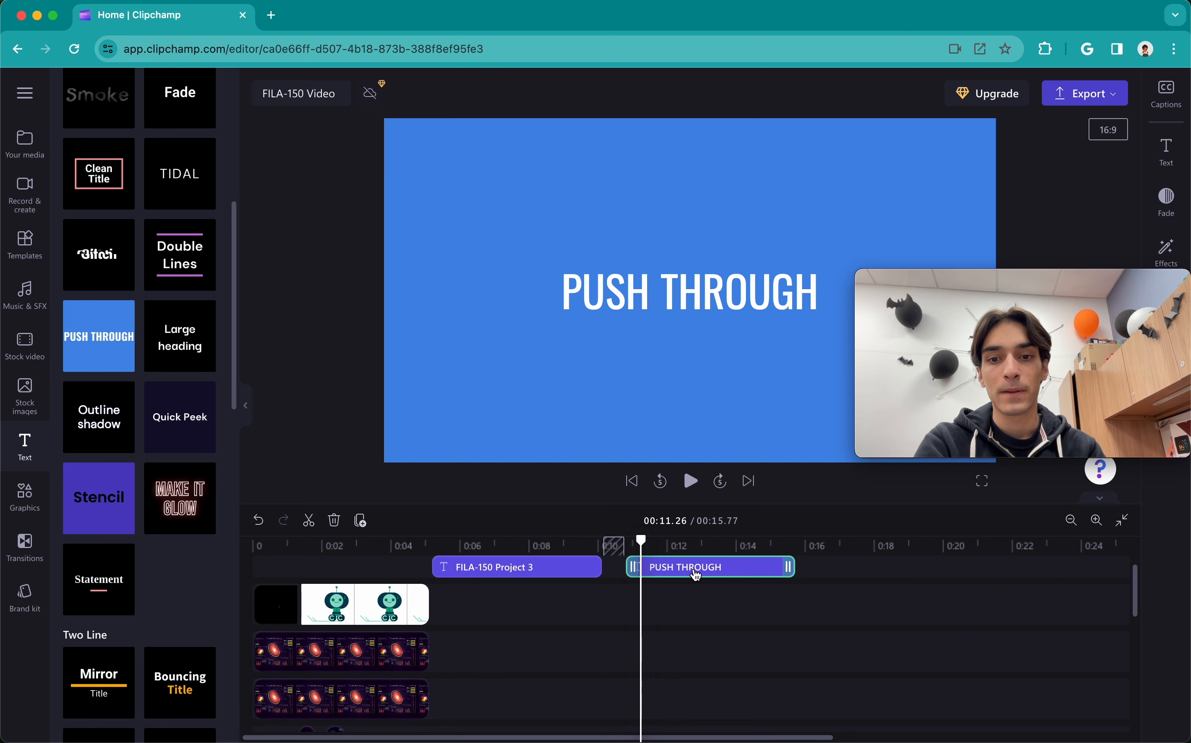
# Step: Play back the "Push Through" title and the project's opening, and look through the available text styles
pyautogui.click(631, 542)
pyautogui.press('space')
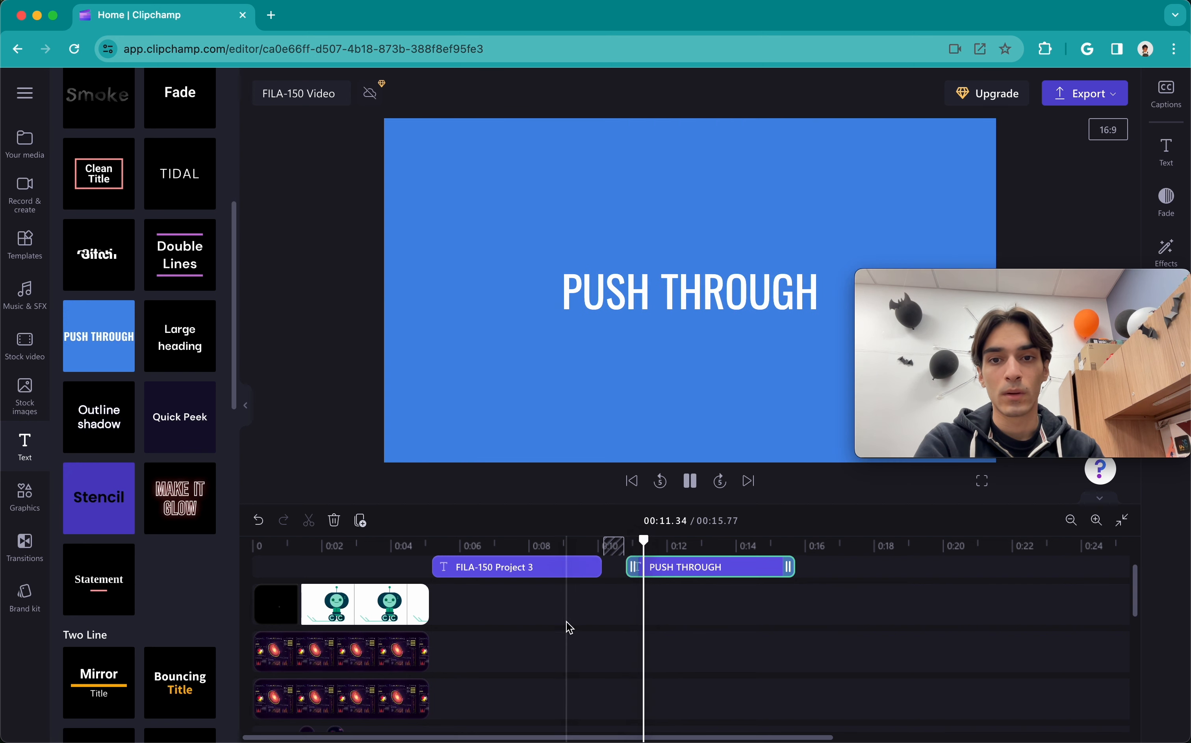
pyautogui.click(611, 542)
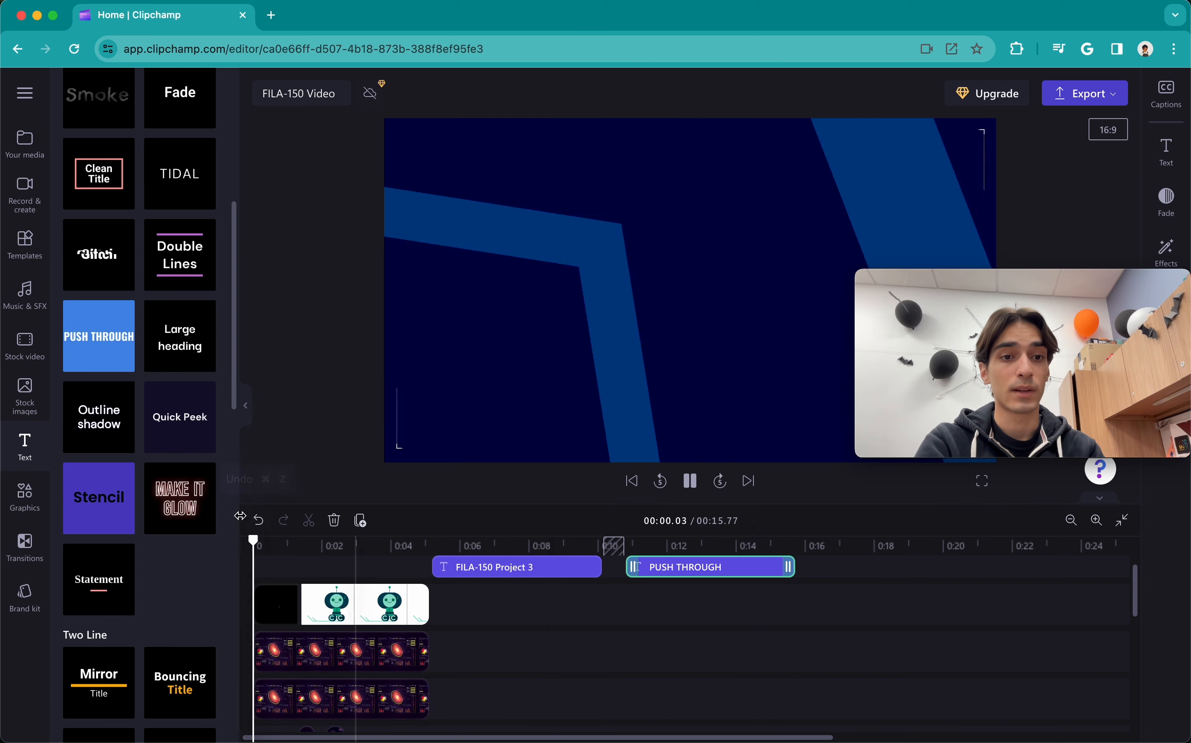
pyautogui.press('space')
pyautogui.scroll(8, 170, 294)
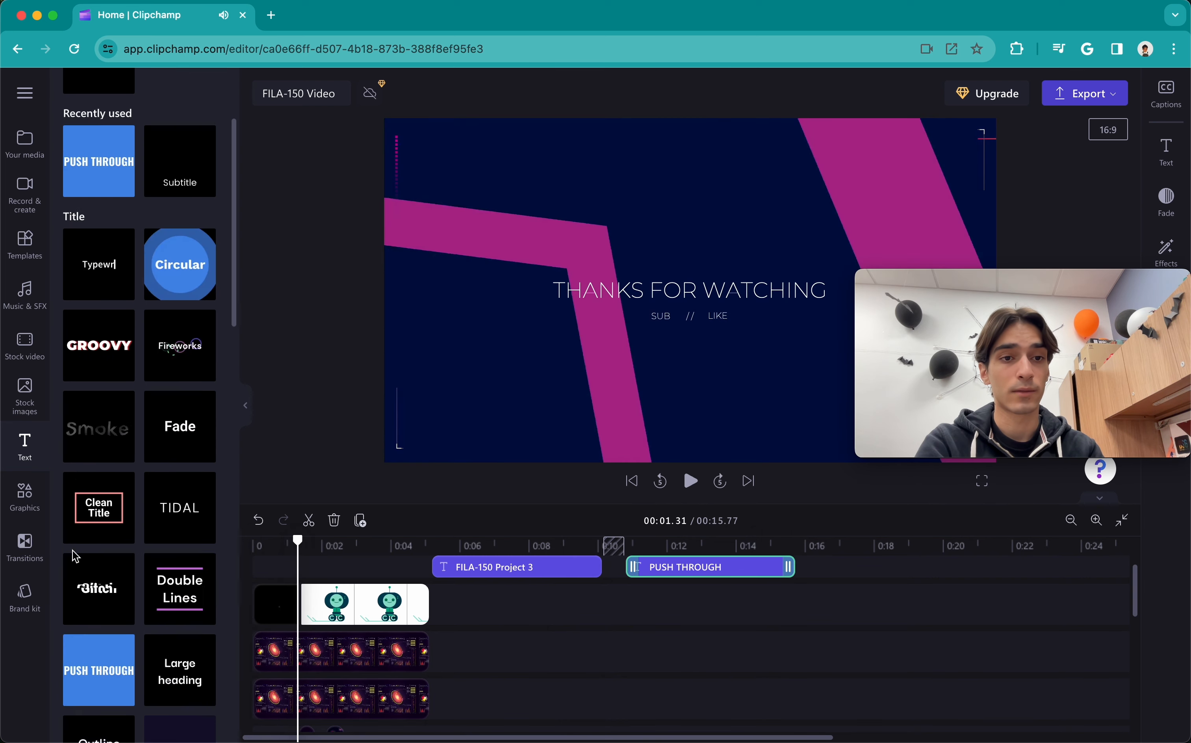
pyautogui.scroll(-4, 178, 545)
pyautogui.scroll(4, 178, 544)
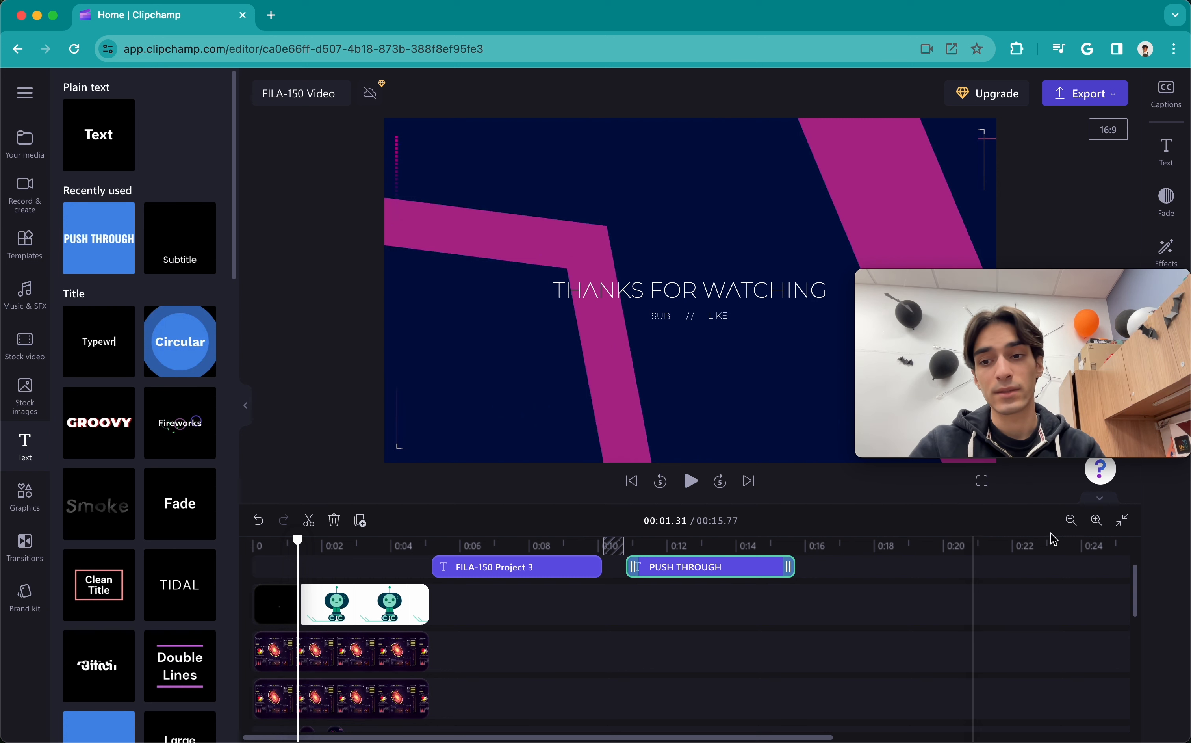
# Step: Delete the "Push Through" and "FILA-150 Project 3" titles from the timeline
pyautogui.press('Delete')
pyautogui.click(565, 566)
pyautogui.press('Delete')
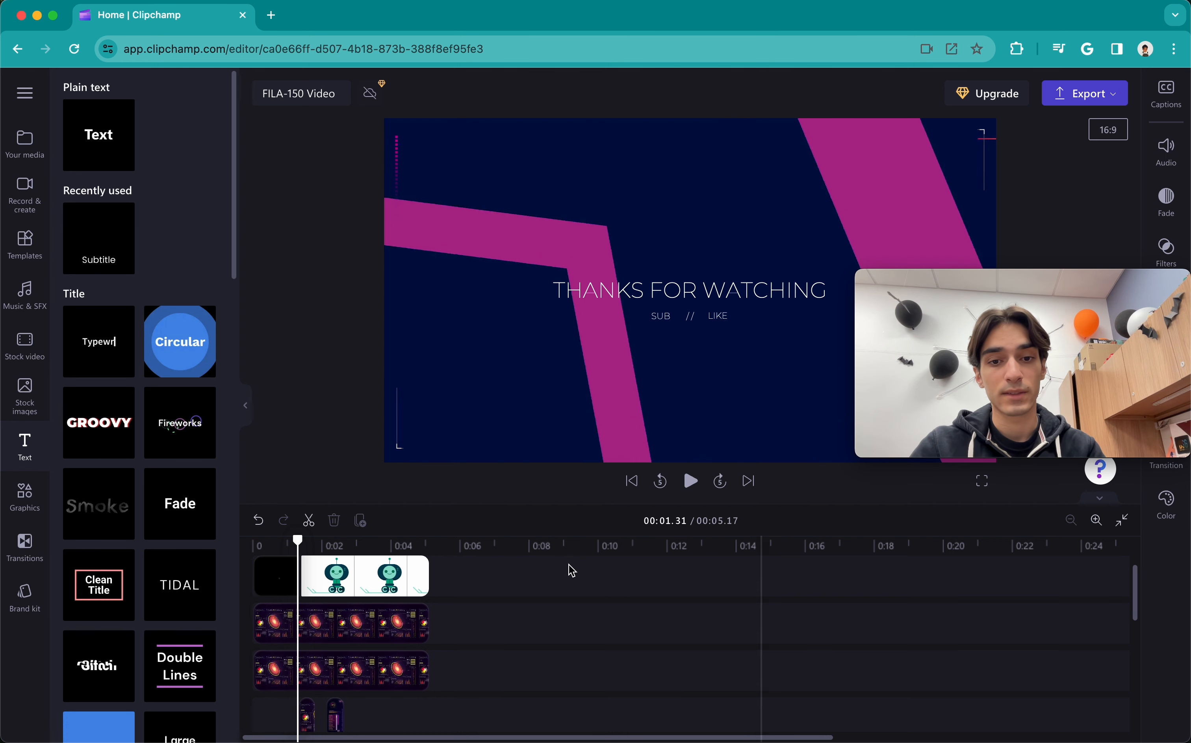
# Step: Trim the end of the Cartoon Shape Elements clip on the top track back to about 1.24 s
pyautogui.click(1095, 522)
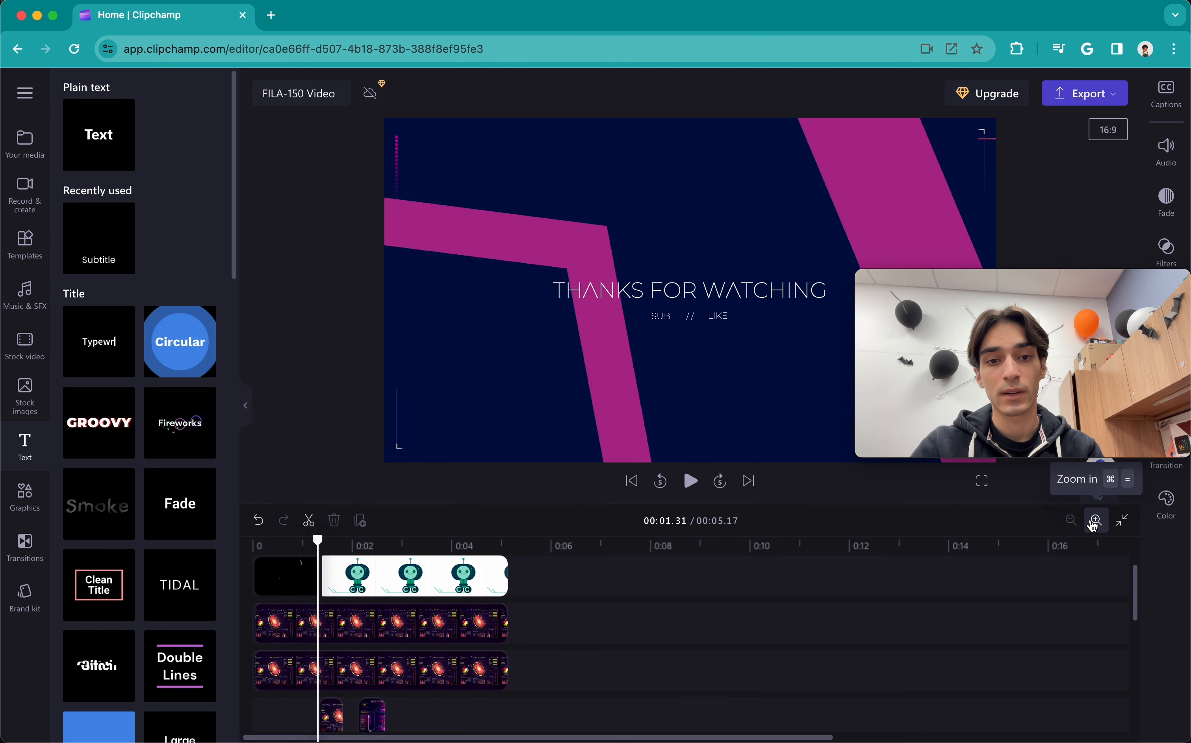
pyautogui.click(1092, 522)
pyautogui.click(1092, 523)
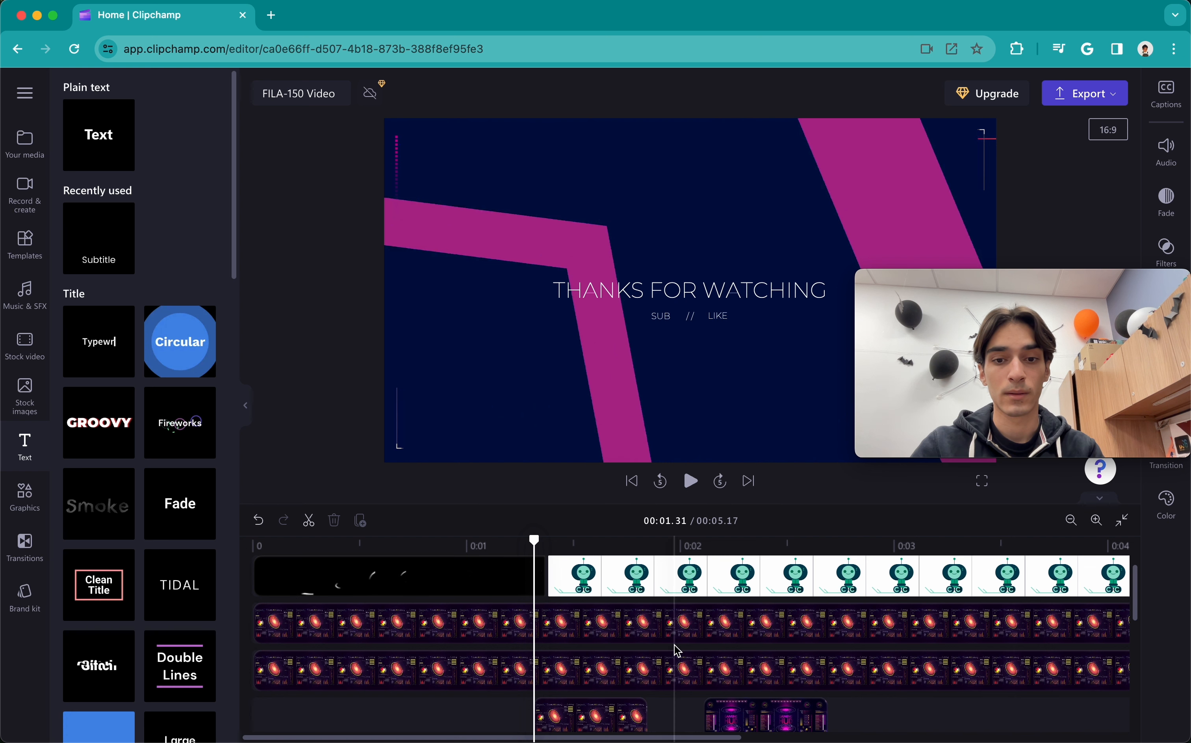
pyautogui.scroll(3, 614, 632)
pyautogui.click(441, 569)
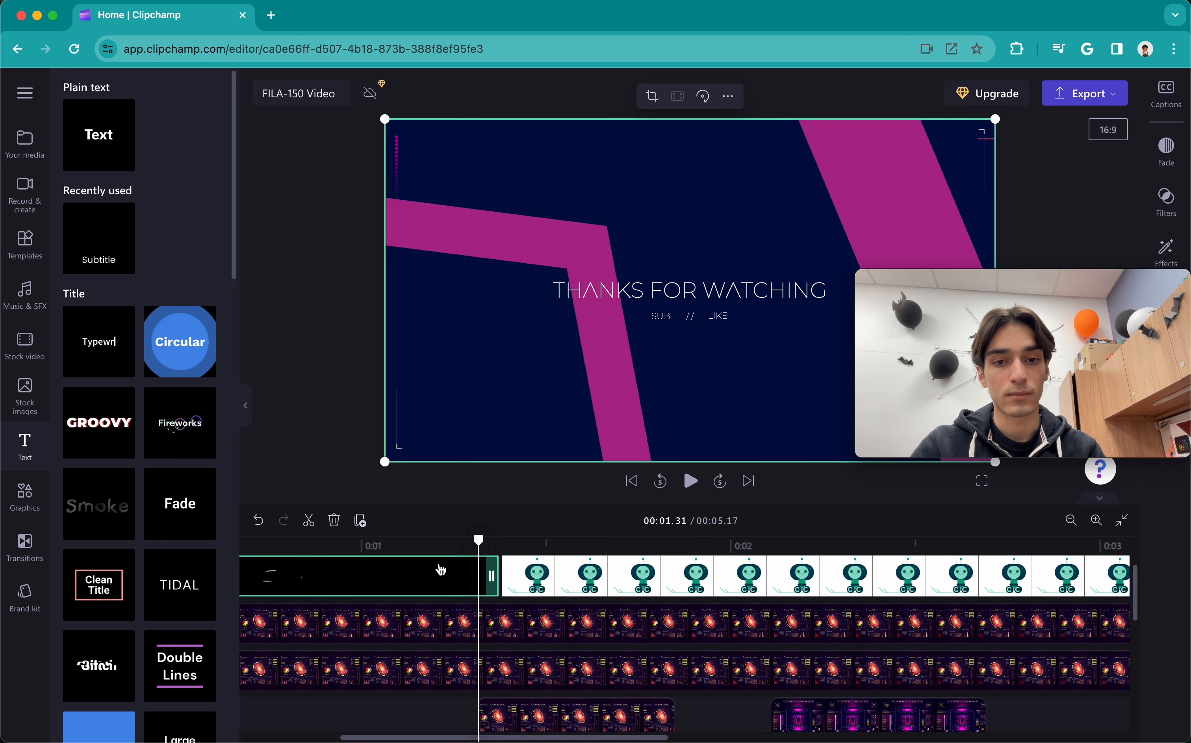
pyautogui.hscroll(-5, 385, 587)
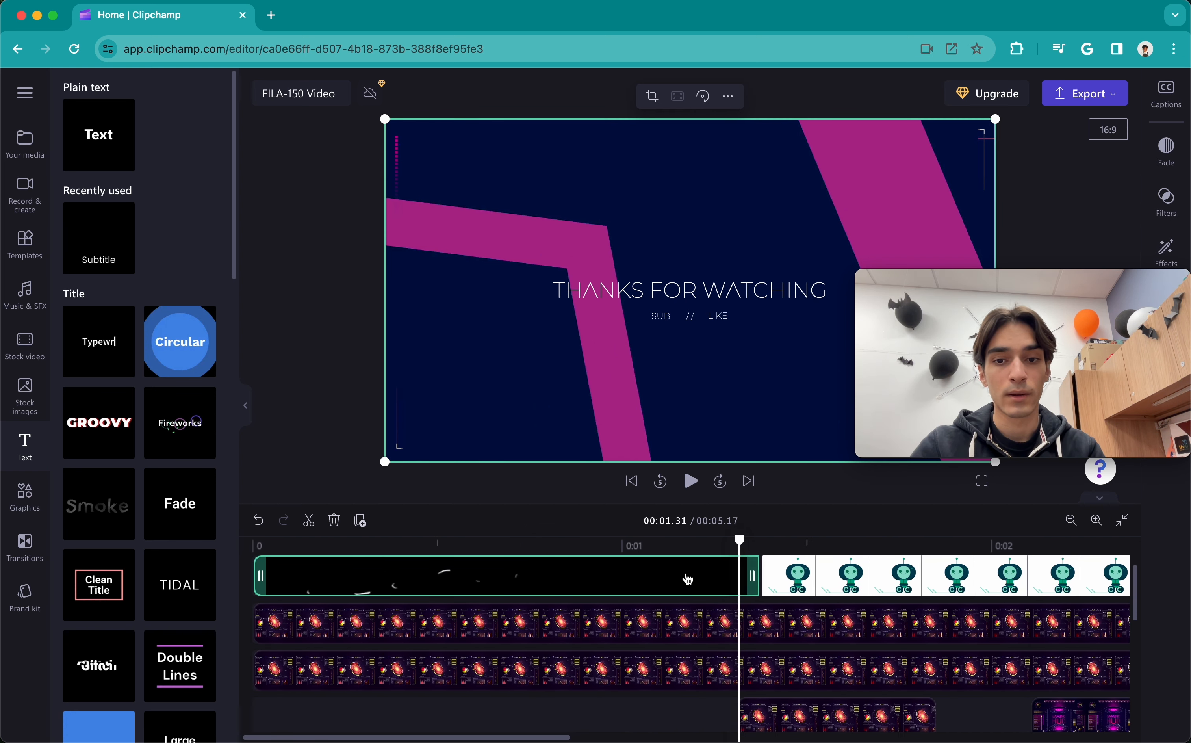
pyautogui.moveTo(754, 571); pyautogui.dragTo(715, 582)
pyautogui.click(732, 591)
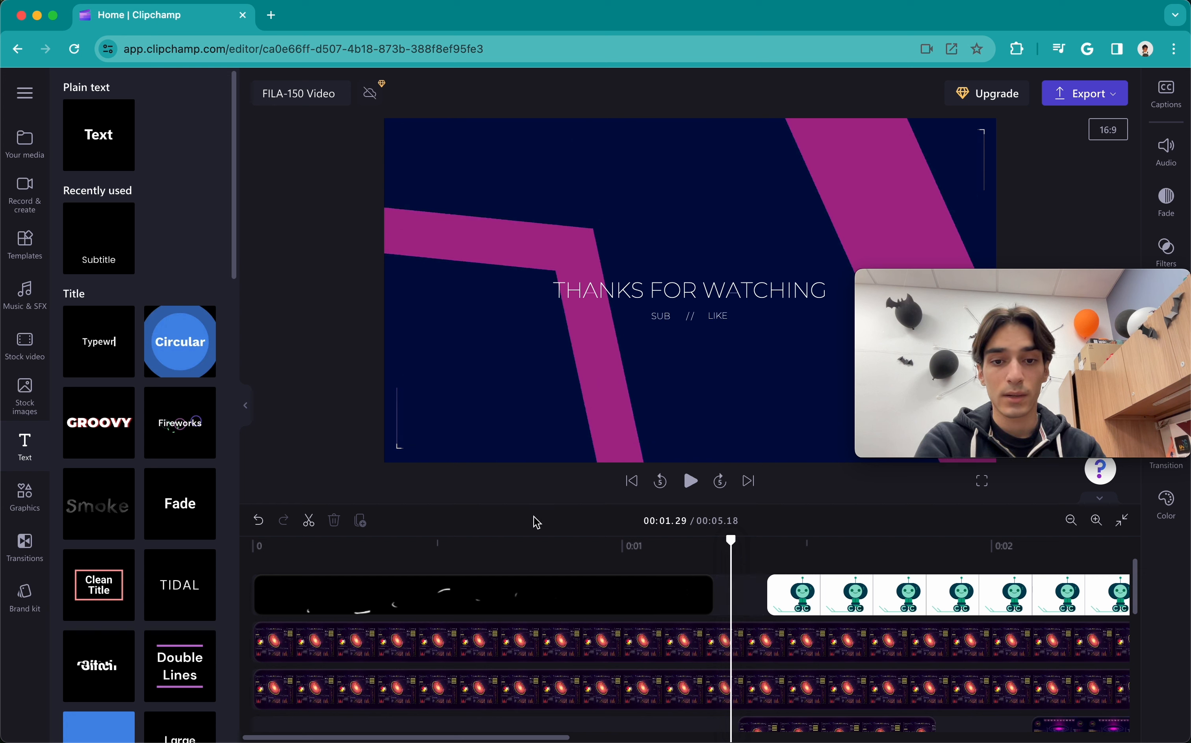
# Step: Split the Cartoon Shape Elements clip at 0.67 s on the timeline
pyautogui.click(532, 541)
pyautogui.click(537, 599)
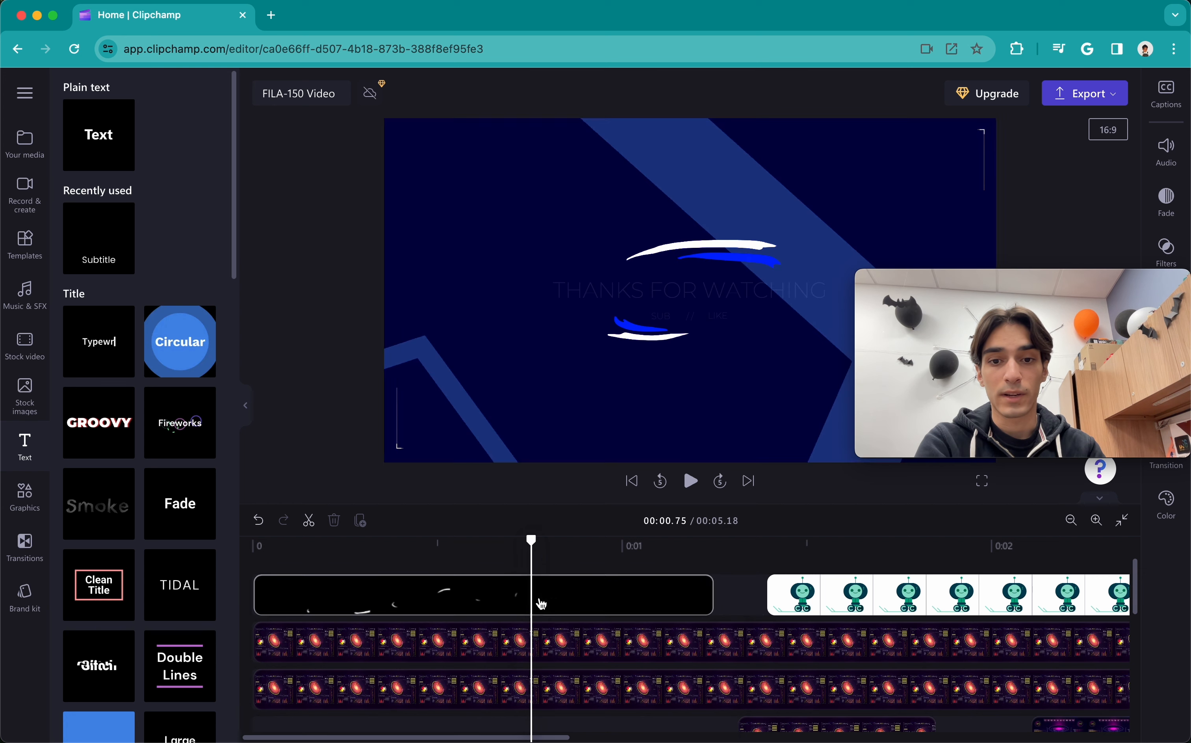
pyautogui.click(538, 598)
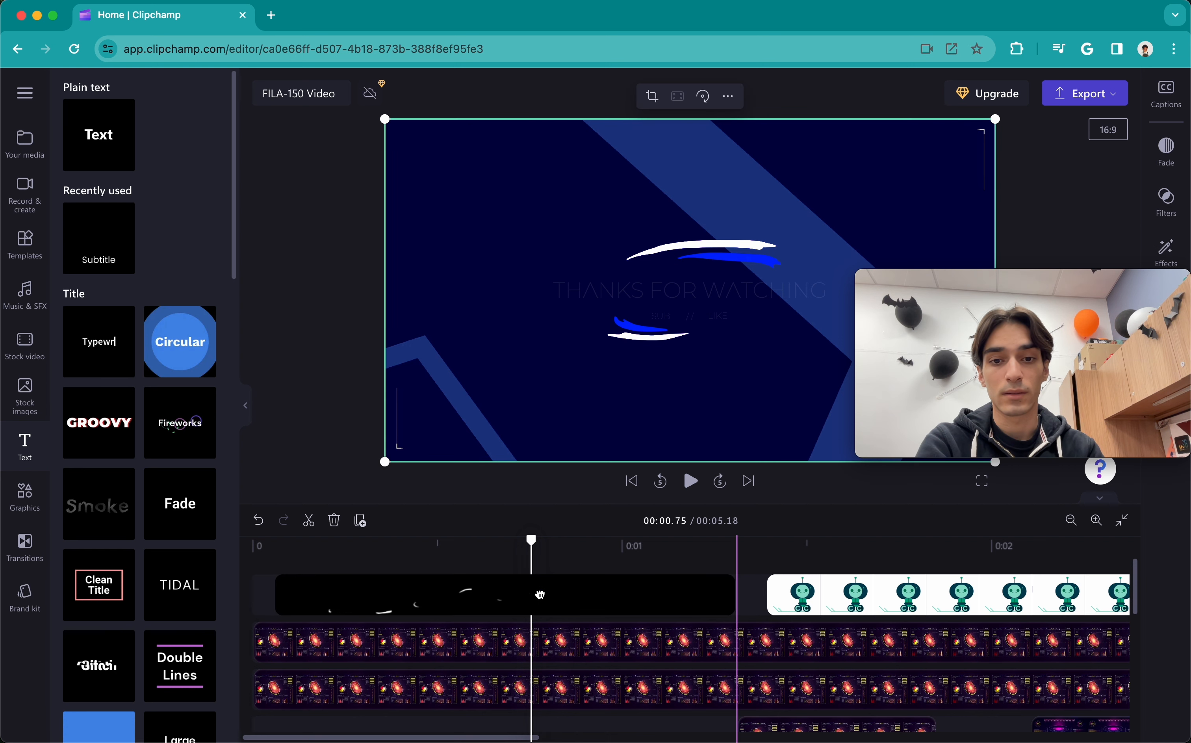
pyautogui.click(501, 576)
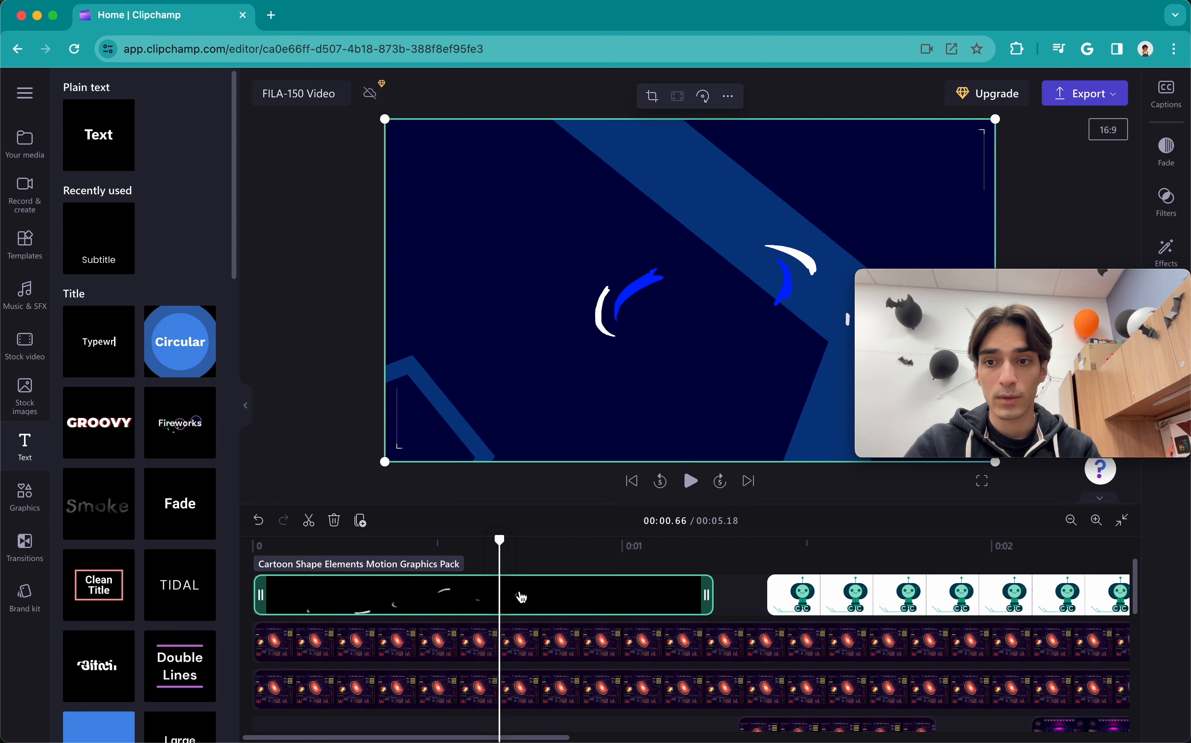
pyautogui.moveTo(499, 540)
pyautogui.mouseDown()
pyautogui.moveTo(513, 541)
pyautogui.moveTo(501, 543)
pyautogui.mouseUp()
pyautogui.press('s')
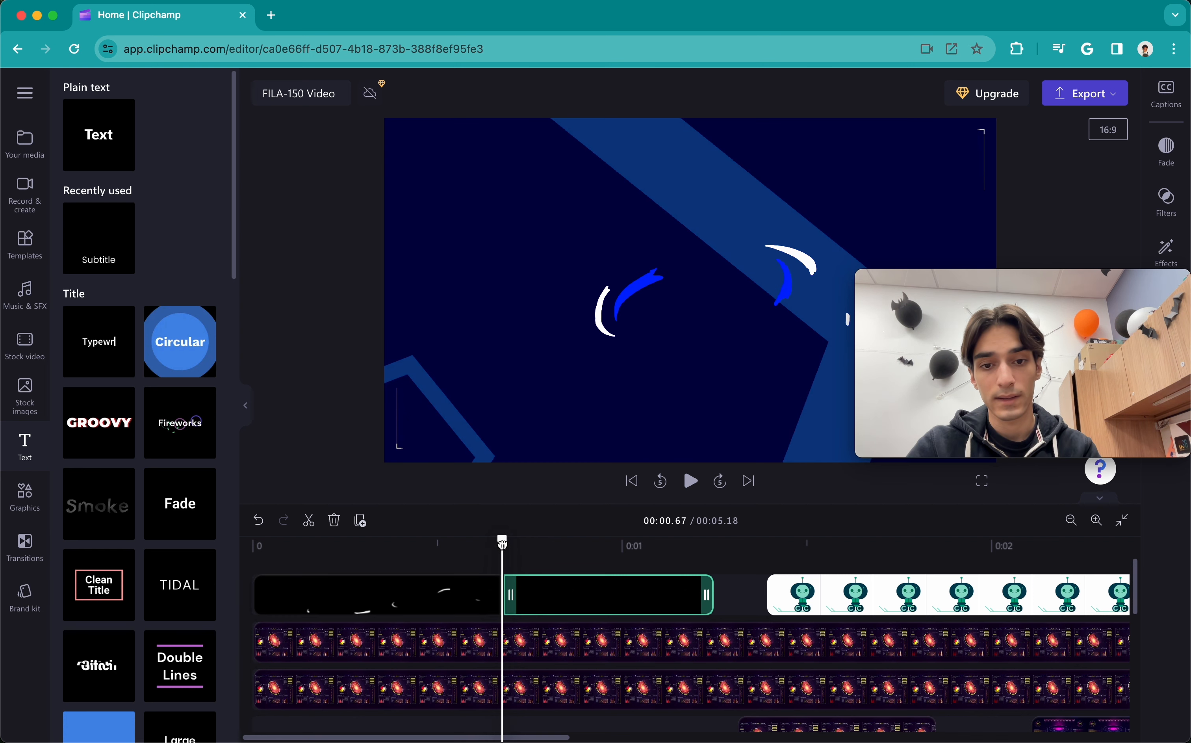
# Step: Trim the start of the split clip's second piece to about 0.78 s and delete the gap between the two pieces
pyautogui.moveTo(511, 599); pyautogui.dragTo(555, 600)
pyautogui.click(581, 567)
pyautogui.moveTo(516, 596)
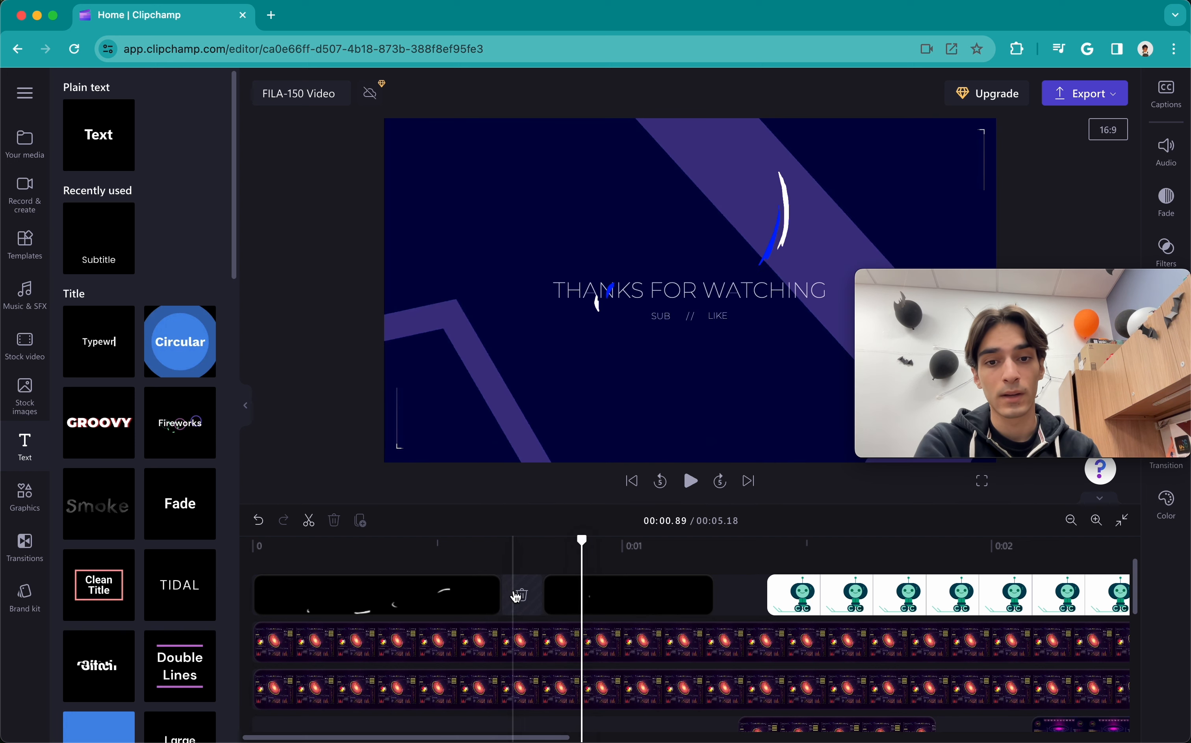
pyautogui.click(521, 595)
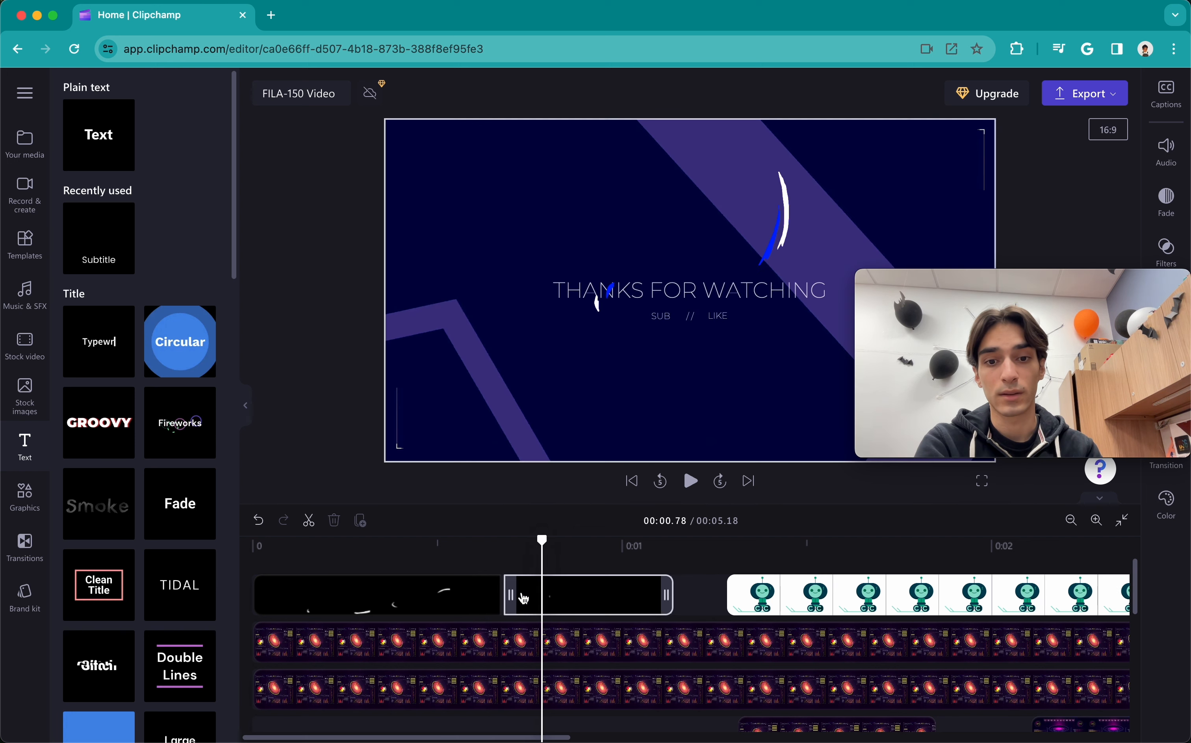
# Step: Play back the split clips from 0.44 s and show the available transitions
pyautogui.click(417, 544)
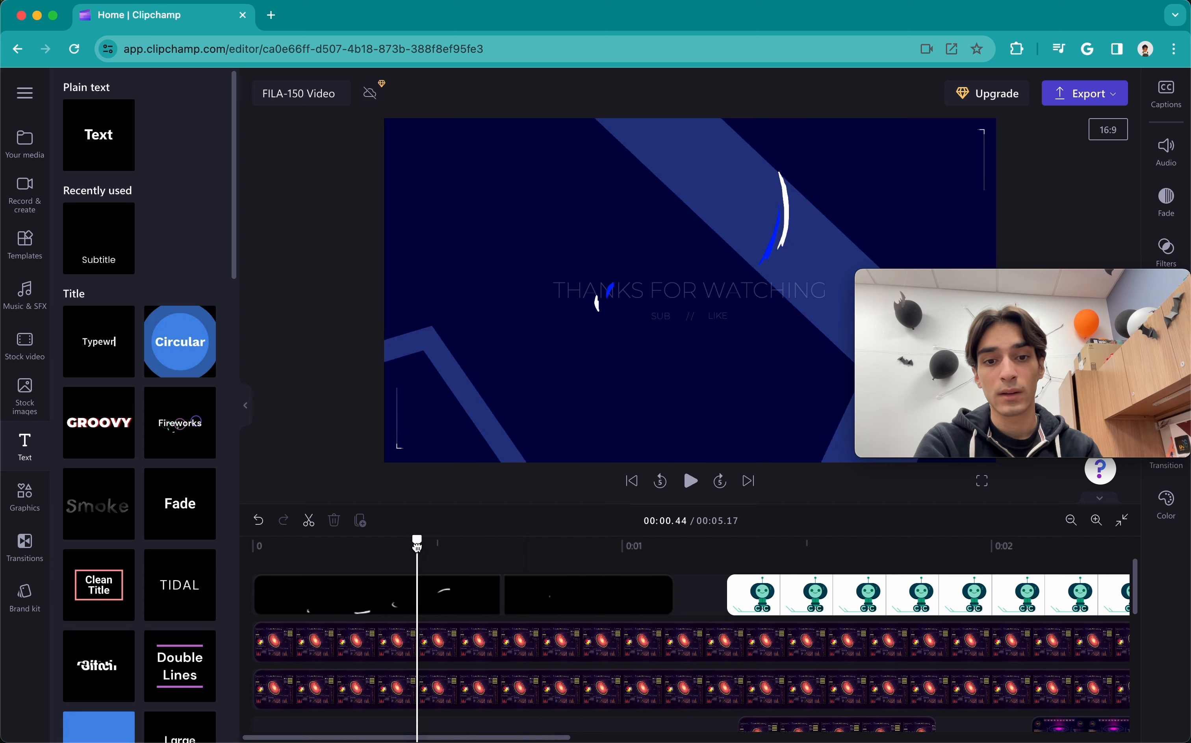
pyautogui.press('space')
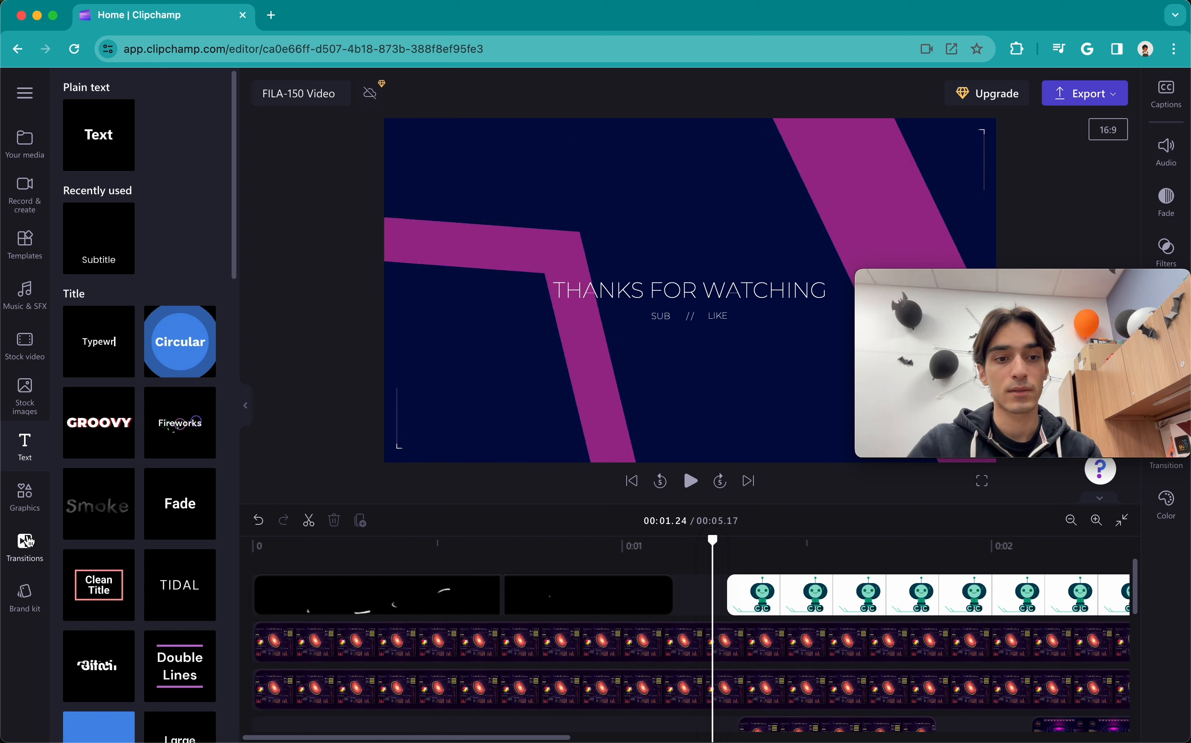
pyautogui.click(25, 542)
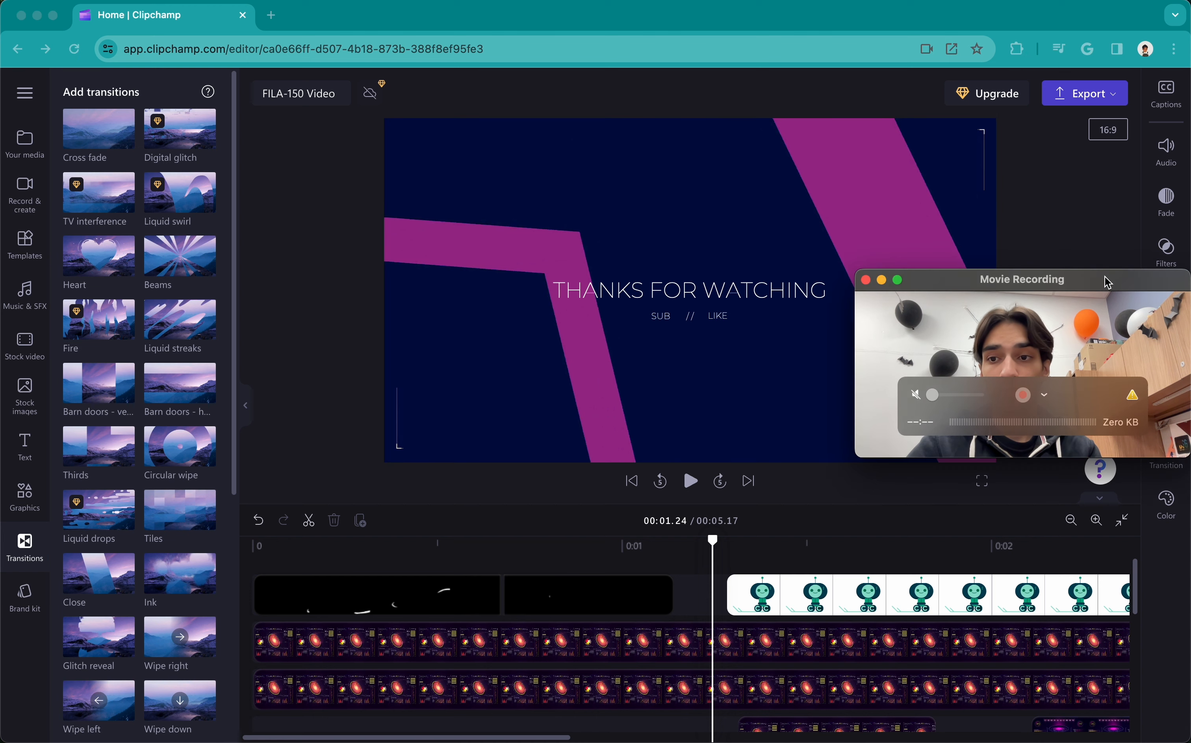
# Step: Export the project as a 1080p video
pyautogui.moveTo(1111, 280); pyautogui.dragTo(1107, 426)
pyautogui.click(1078, 97)
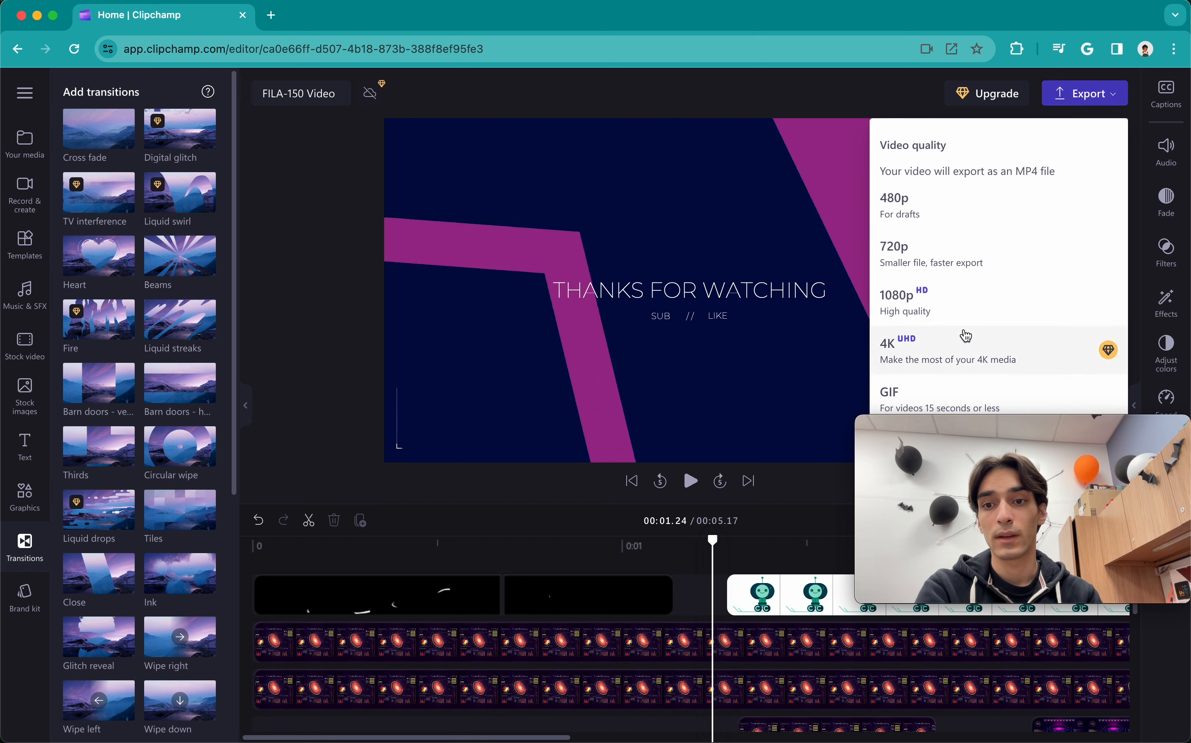
pyautogui.moveTo(1016, 435); pyautogui.dragTo(1017, 464)
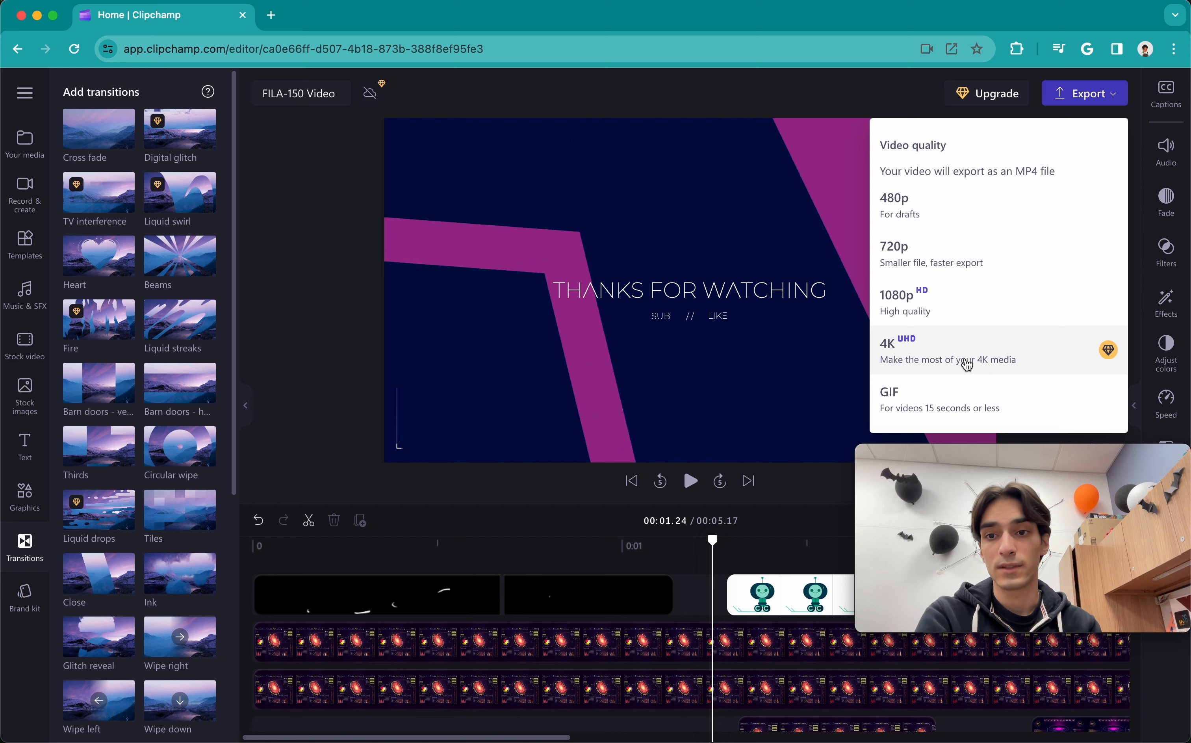
pyautogui.click(1009, 306)
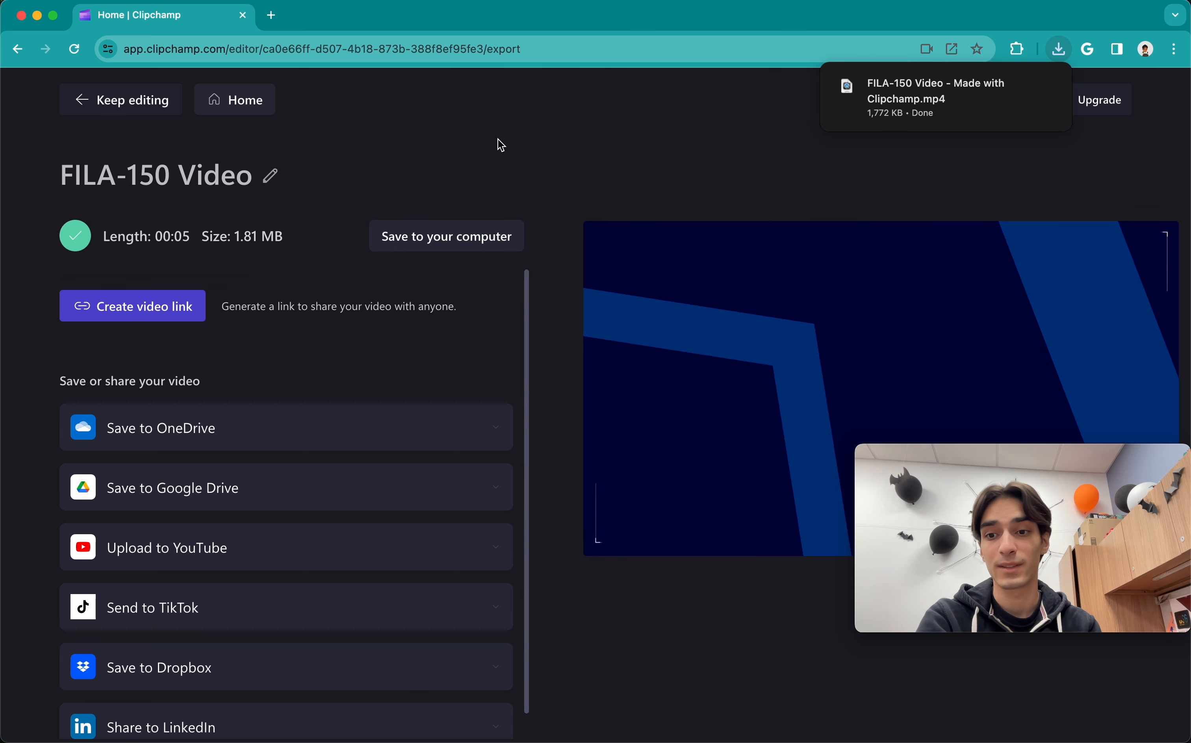
# Step: Look over the exported video's save and share destinations and the browser's recent downloads
pyautogui.moveTo(907, 119)
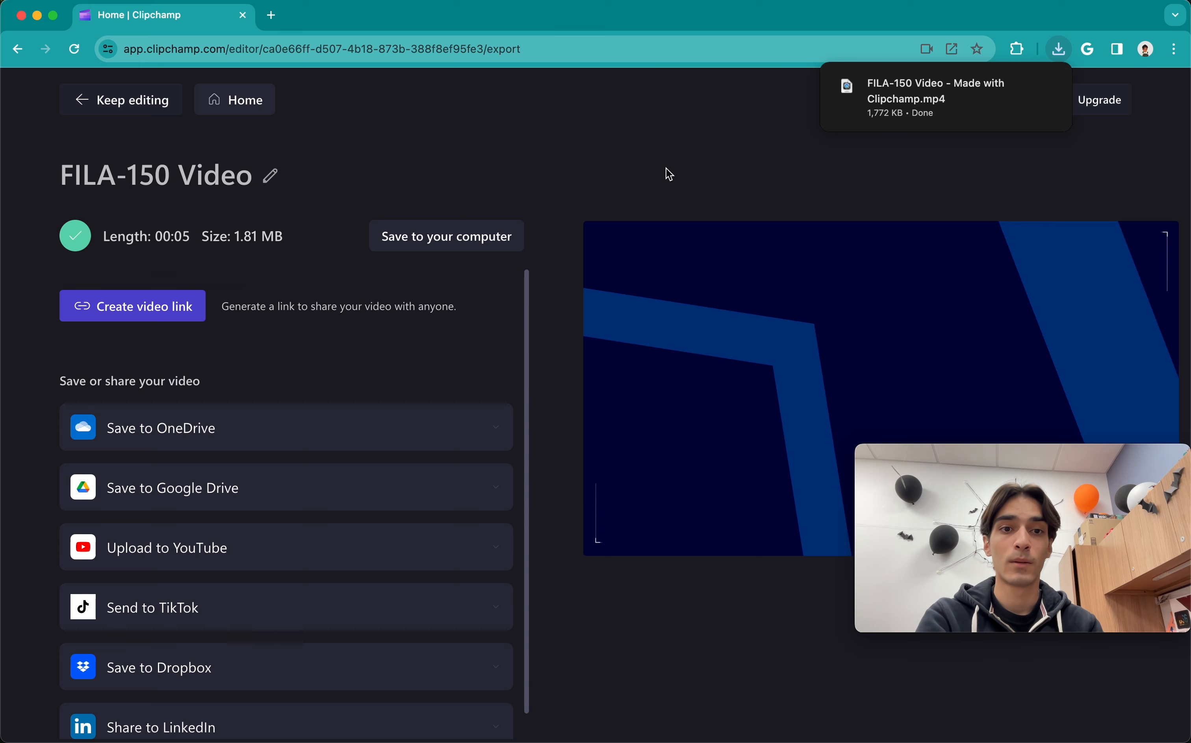
pyautogui.click(554, 274)
pyautogui.moveTo(616, 316)
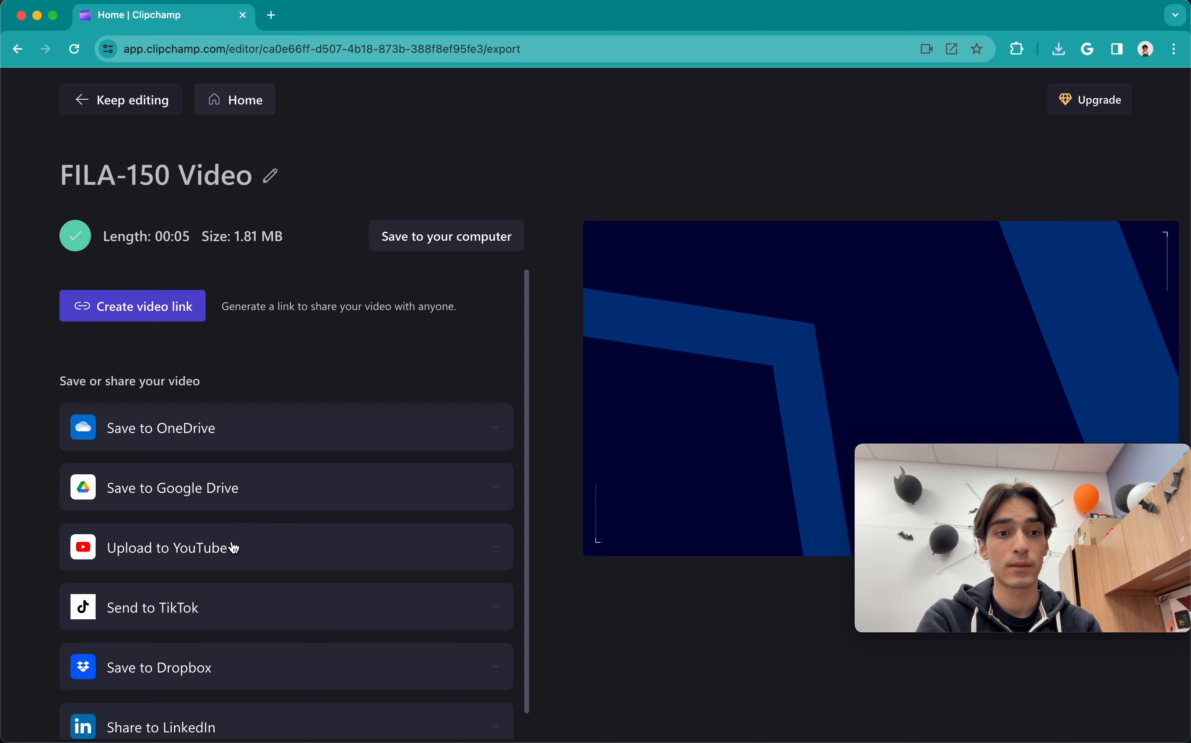
pyautogui.scroll(-1, 272, 570)
pyautogui.scroll(1, 272, 573)
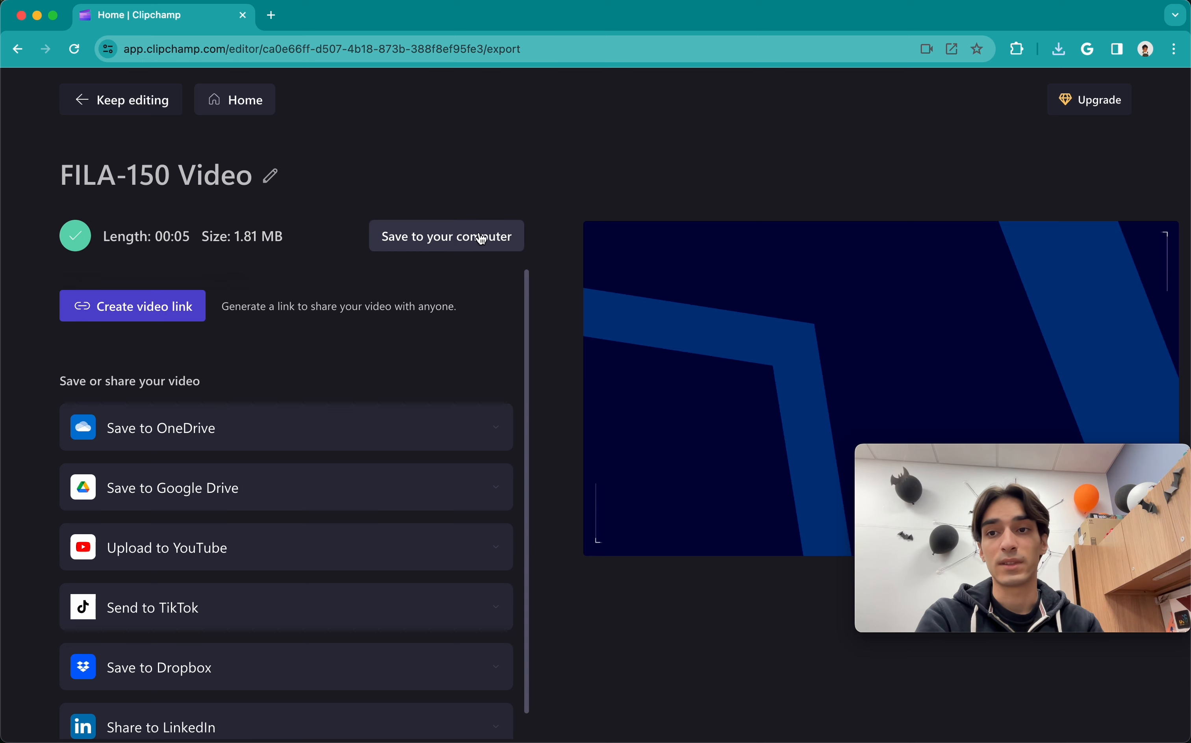
pyautogui.moveTo(481, 239); pyautogui.dragTo(967, 134)
pyautogui.click(1062, 48)
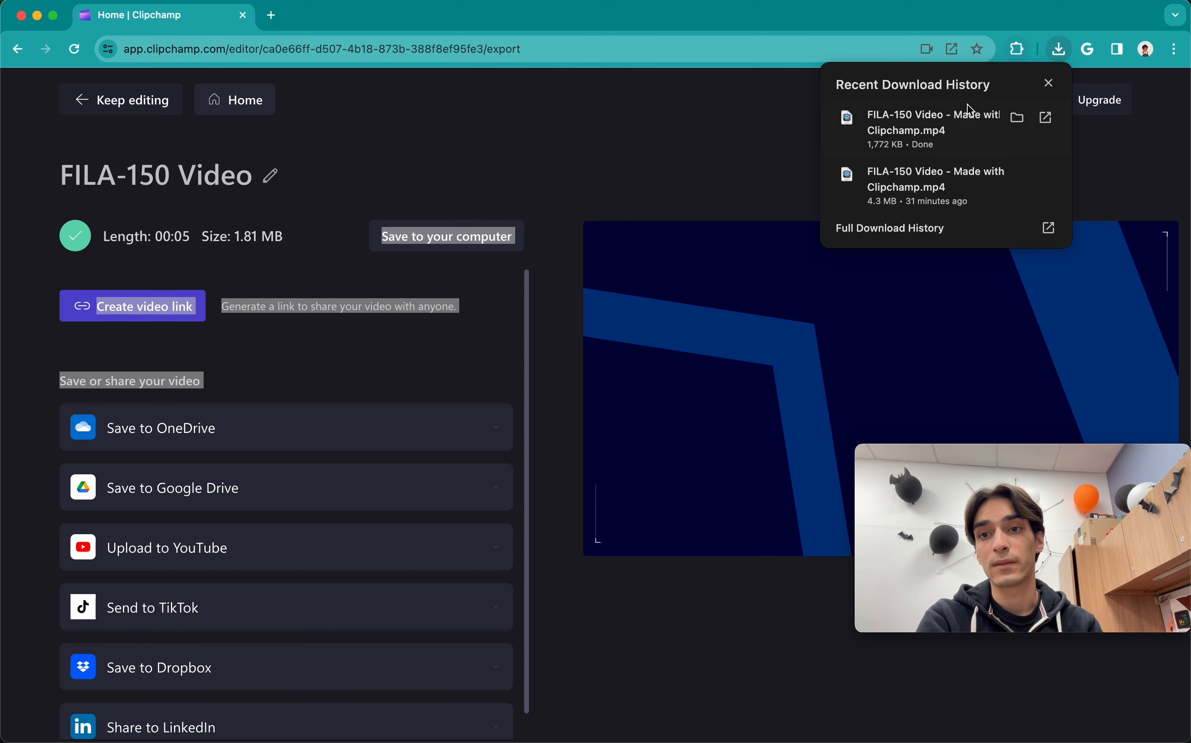
pyautogui.click(805, 123)
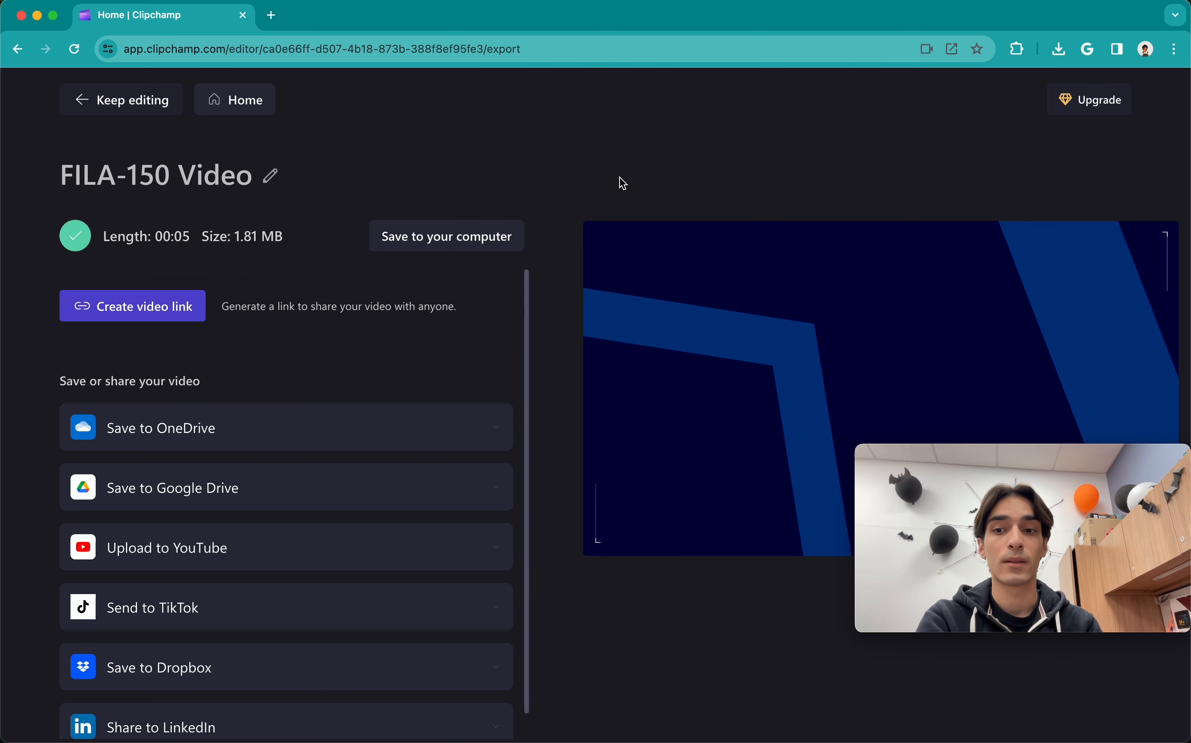